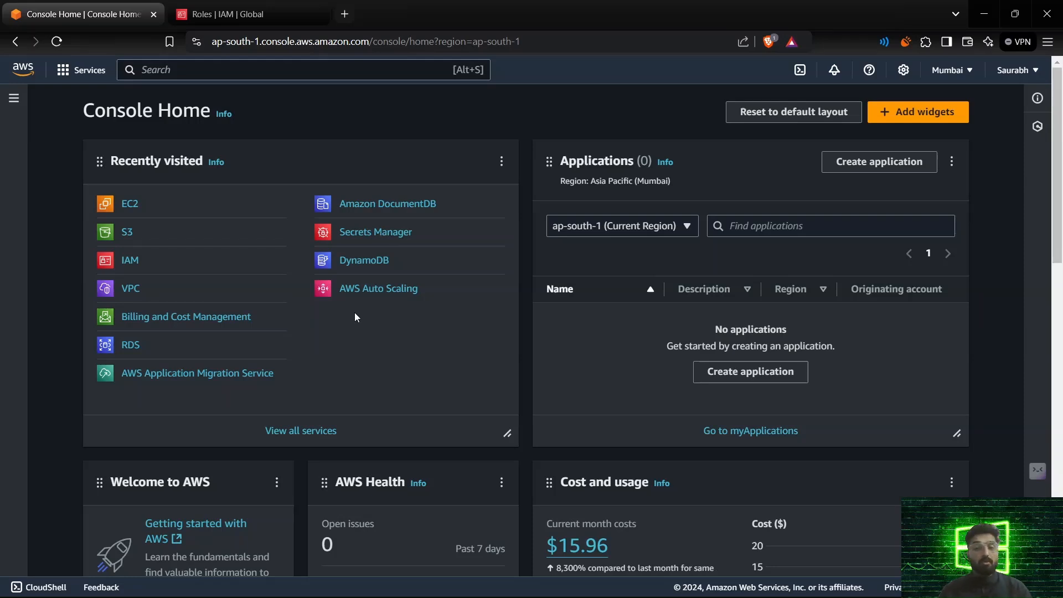
Start launching a new EC2 instance from the running instances list and name it vm1.
left_click(126, 206)
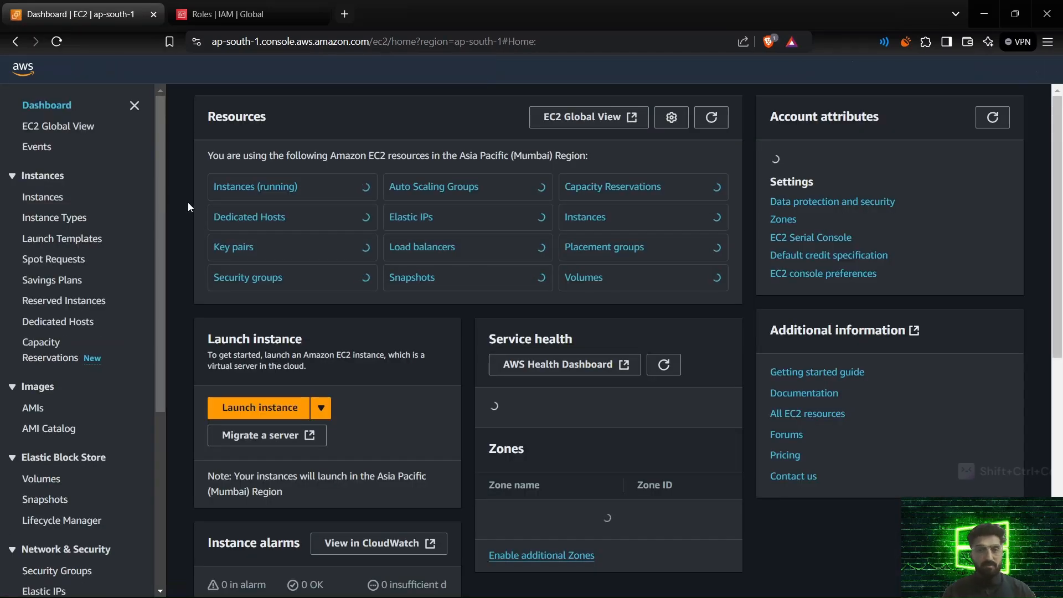
left_click(272, 188)
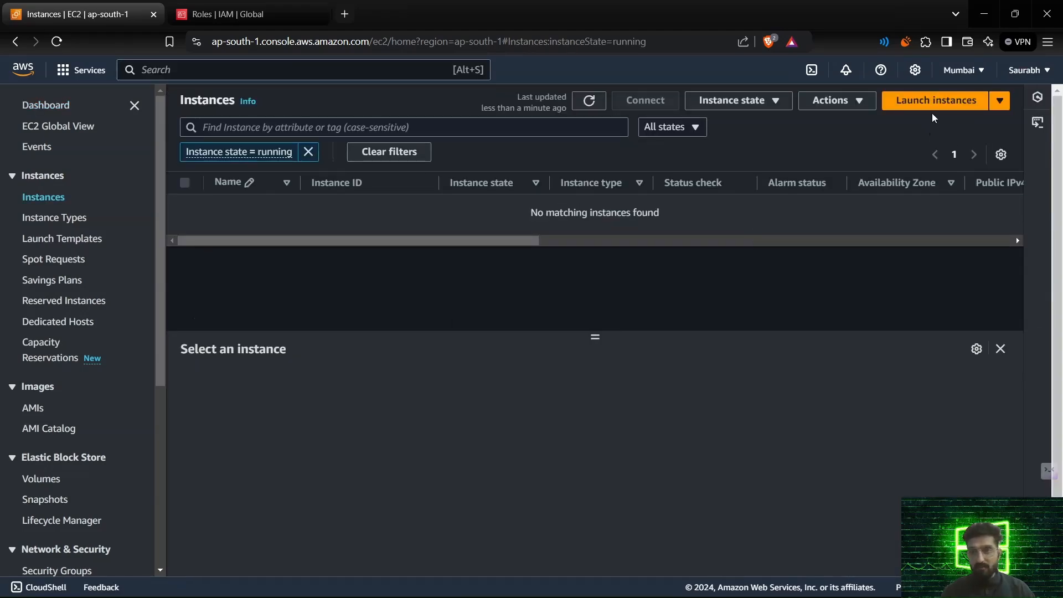
left_click(935, 101)
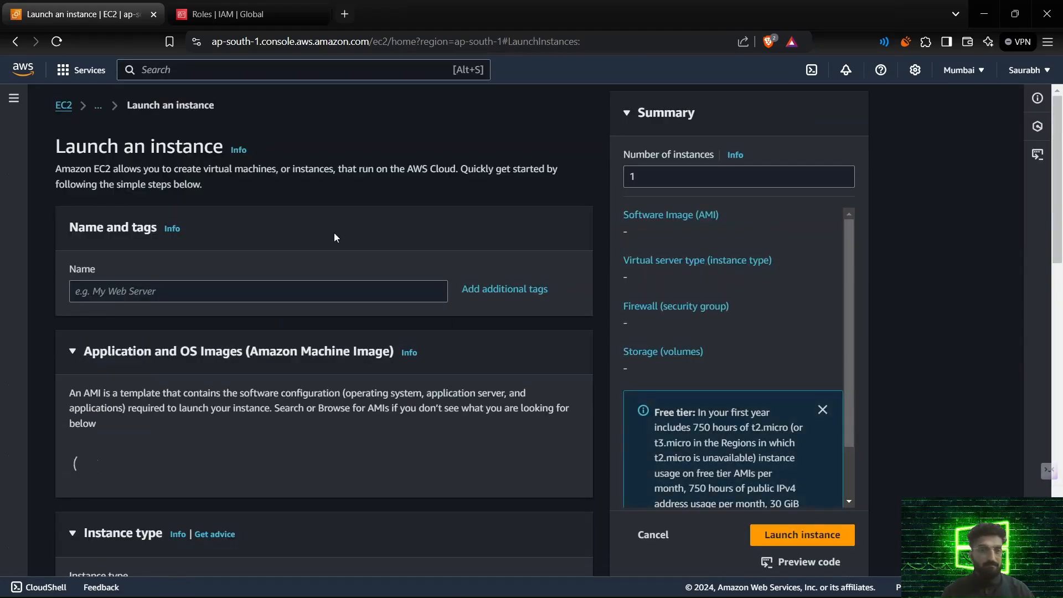
left_click(274, 293)
type("vm1")
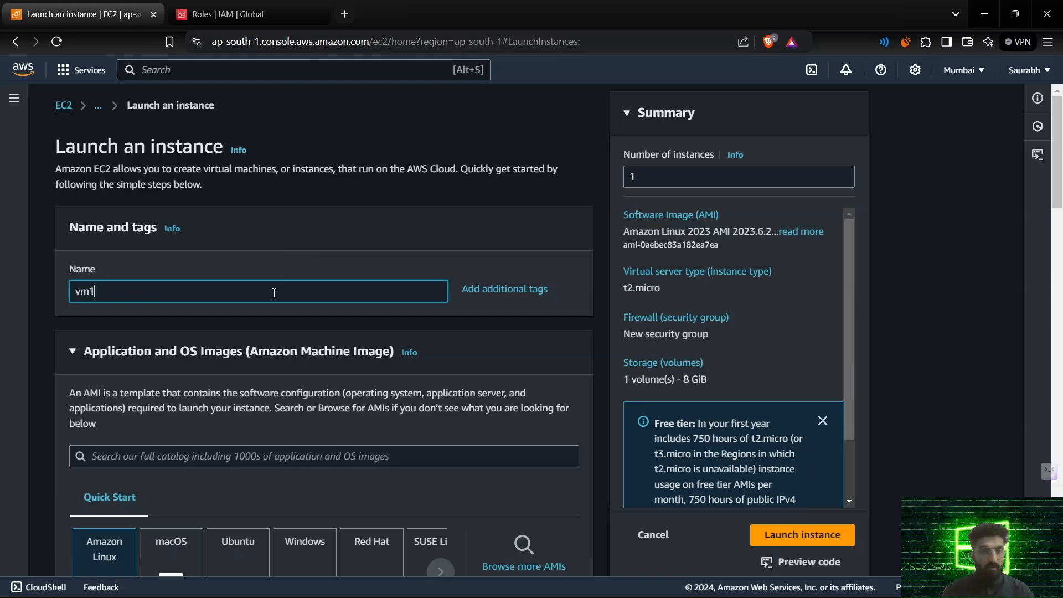
Choose the Ubuntu Server 24.04 LTS (HVM), SSD Volume Type image for the instance.
scroll(274, 293, "down", 3)
left_click(244, 394)
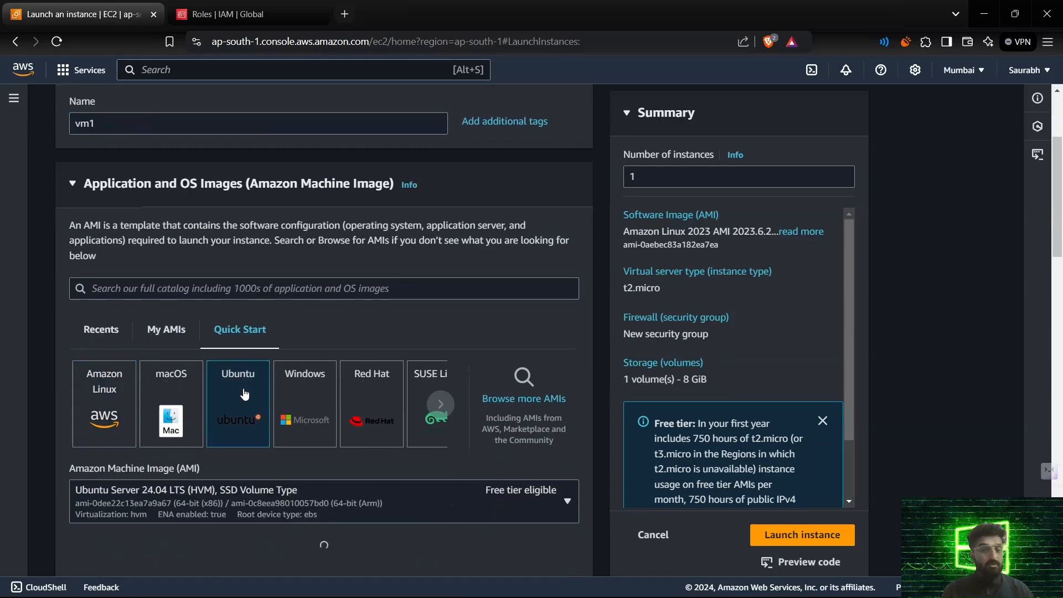
scroll(244, 394, "down", 2)
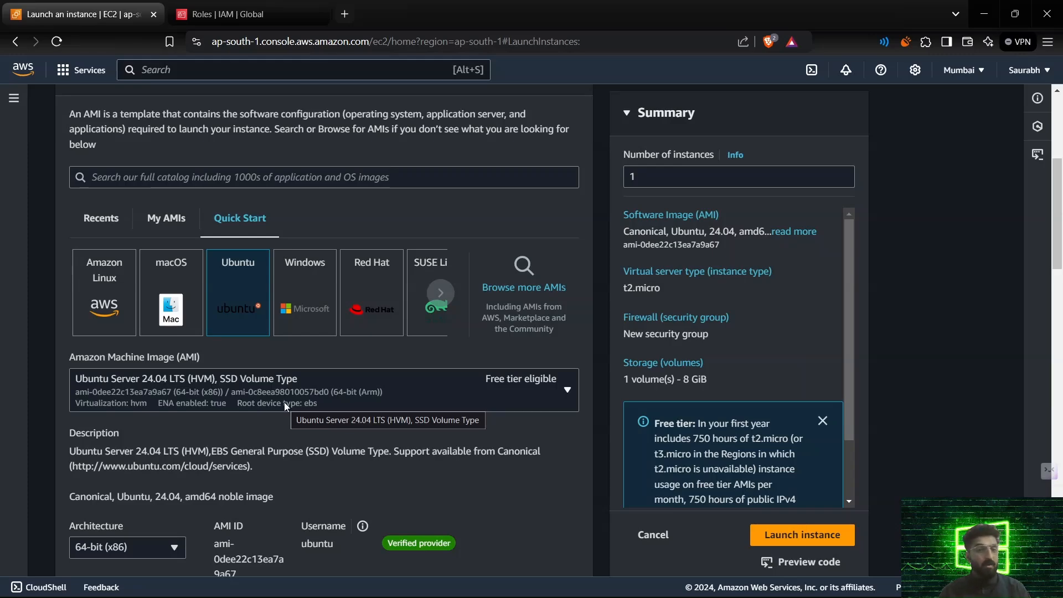
Keep the t2.micro instance type and select the existing bluegreen key pair for login.
scroll(395, 462, "down", 7)
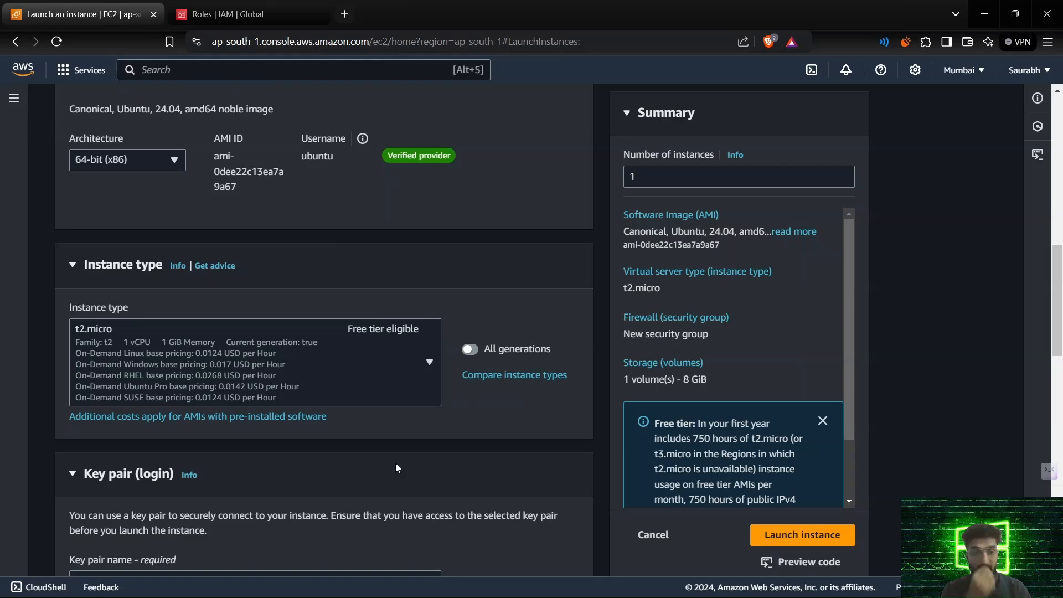
scroll(395, 463, "down", 3)
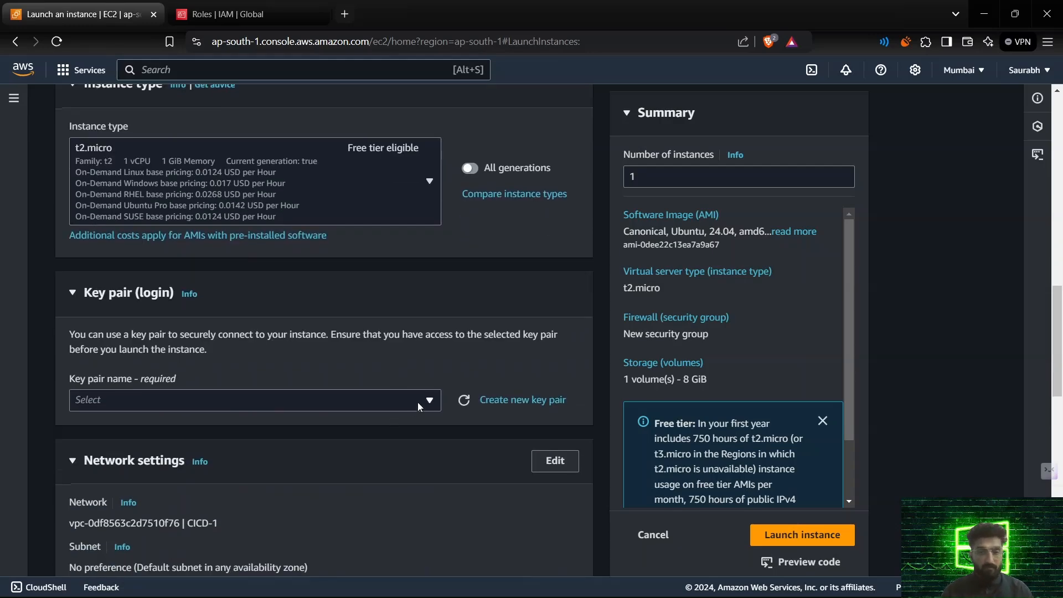
left_click(417, 402)
left_click(226, 473)
scroll(226, 473, "down", 4)
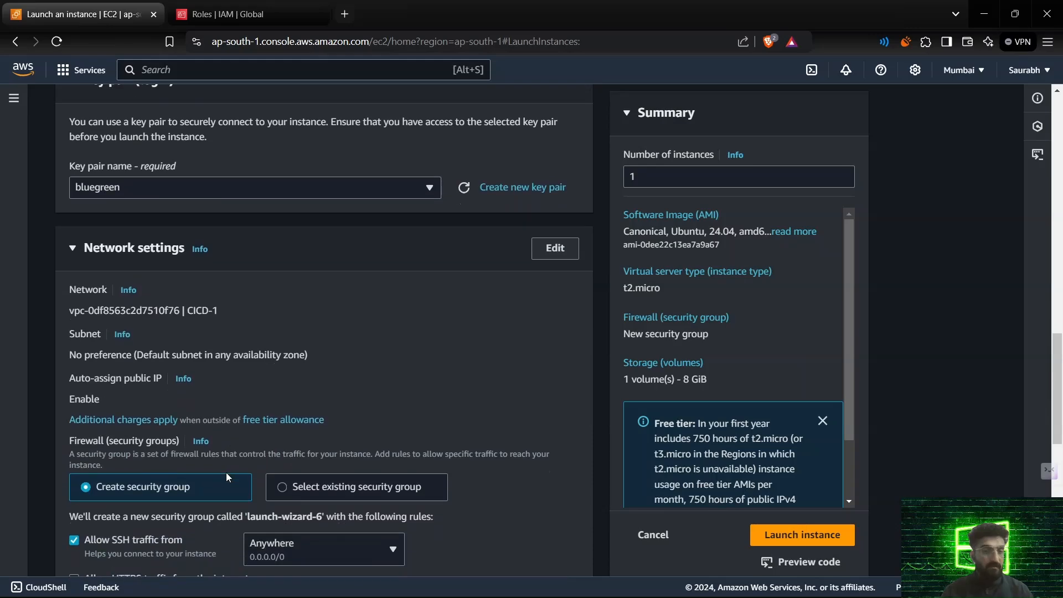
Restrict the new security group's SSH traffic source to My IP and launch the instance with the default storage.
scroll(225, 476, "down", 1)
scroll(294, 442, "down", 5)
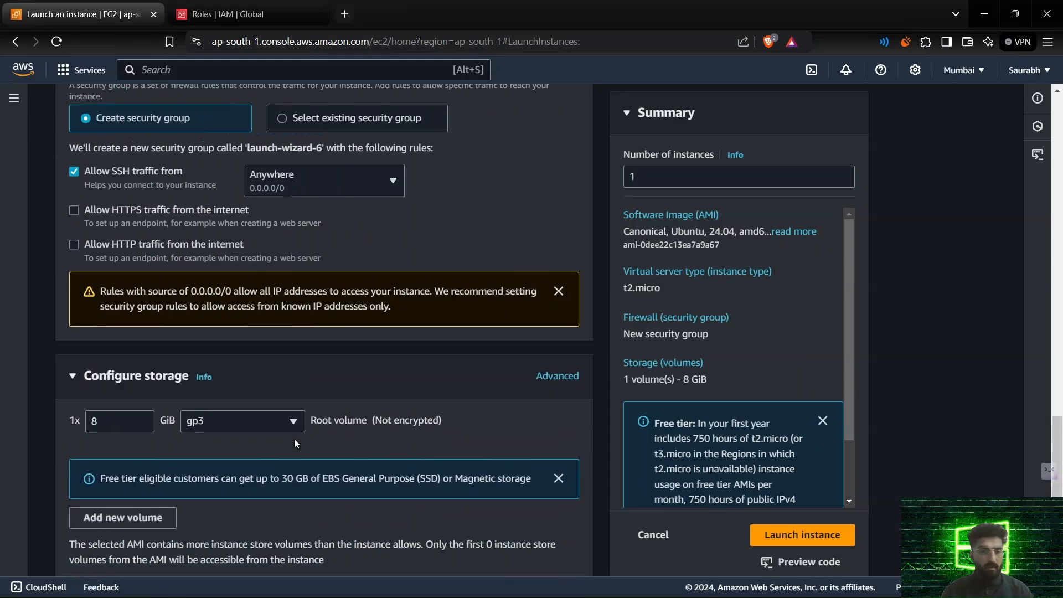
left_click(331, 159)
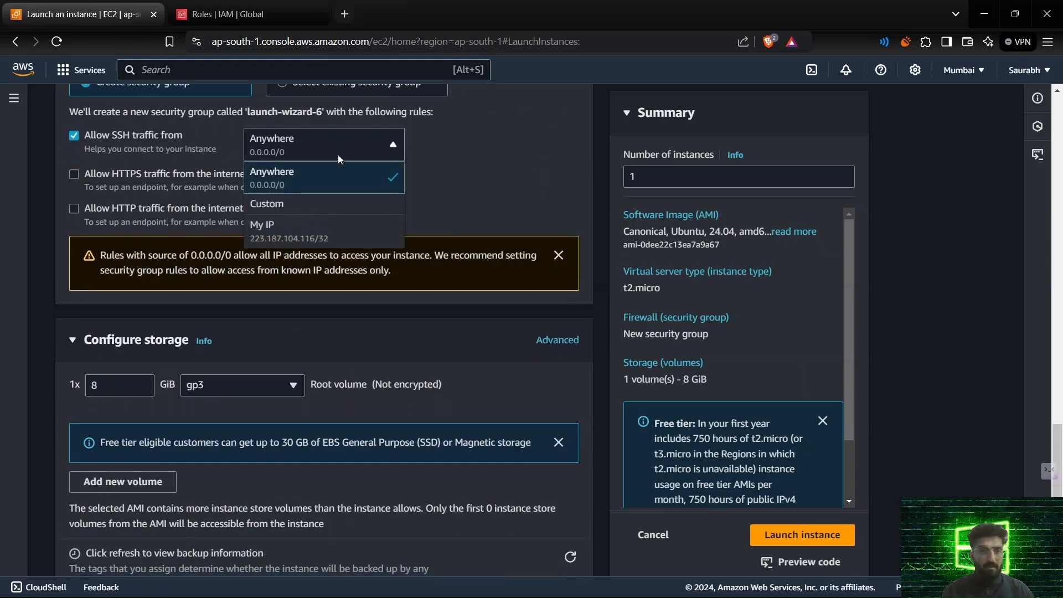
left_click(338, 225)
scroll(459, 199, "down", 1)
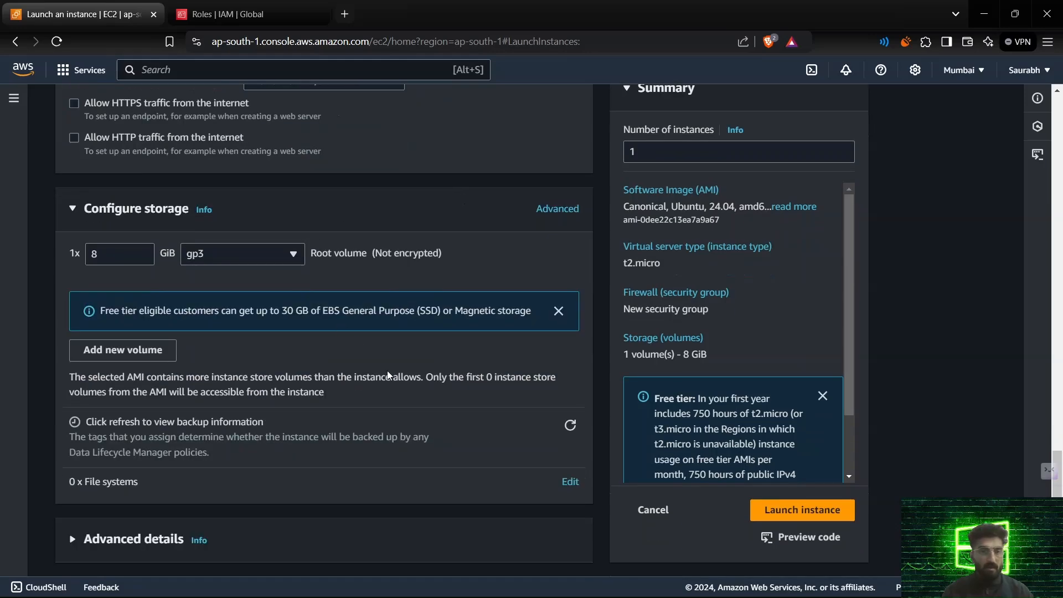
left_click(848, 519)
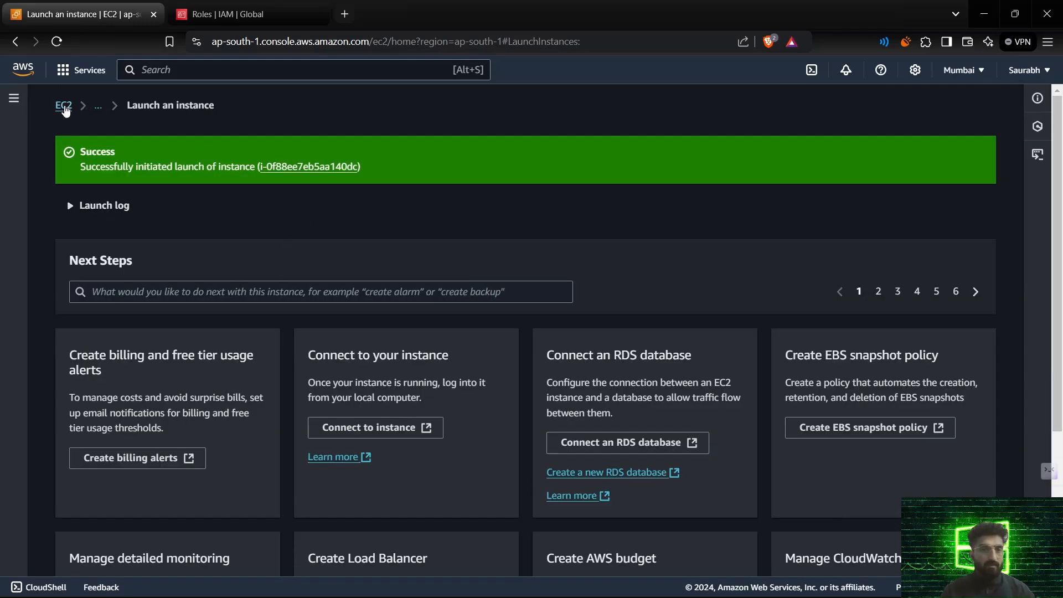
Duplicate the EC2 dashboard into a second browser tab and close the IAM Roles tab.
left_click(63, 106)
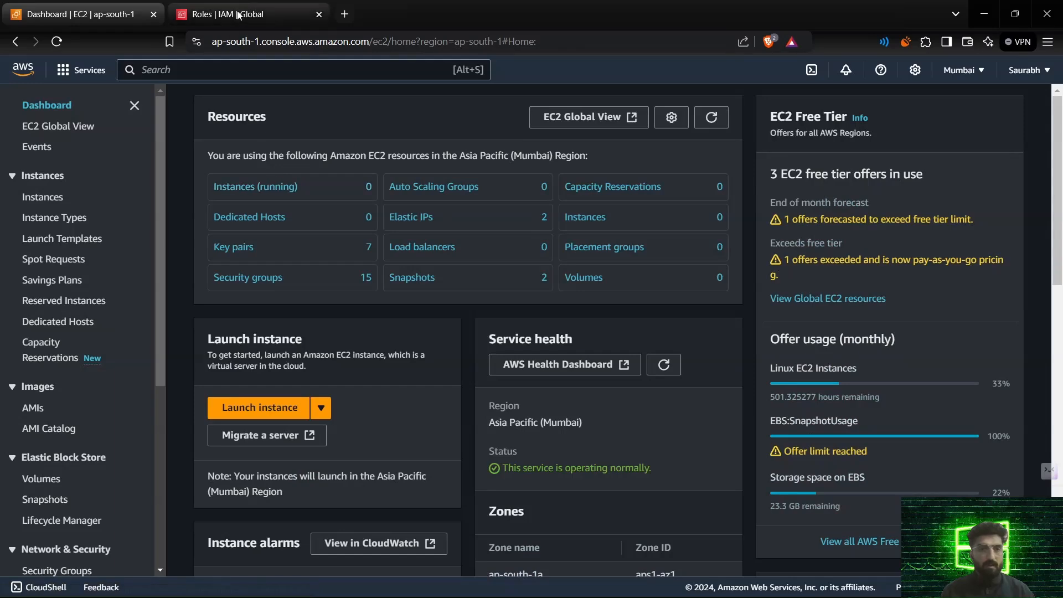
right_click(125, 17)
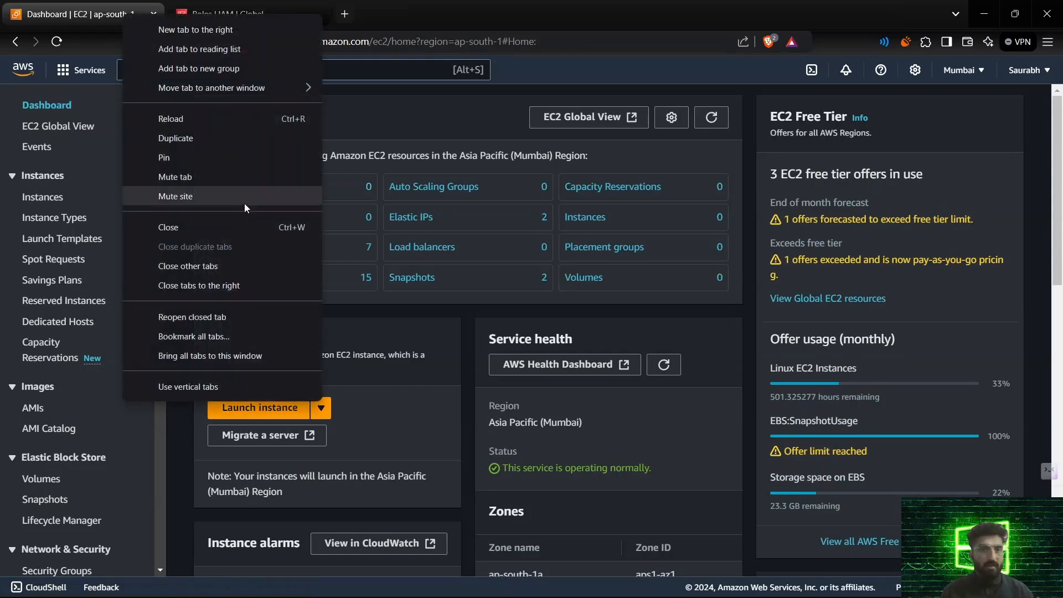
left_click(216, 139)
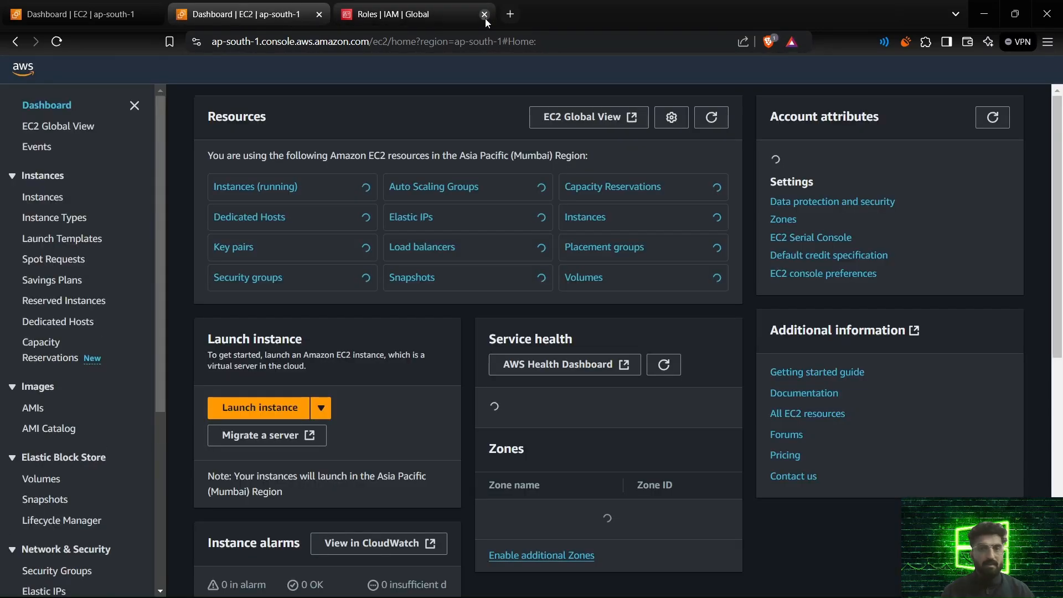
left_click(485, 18)
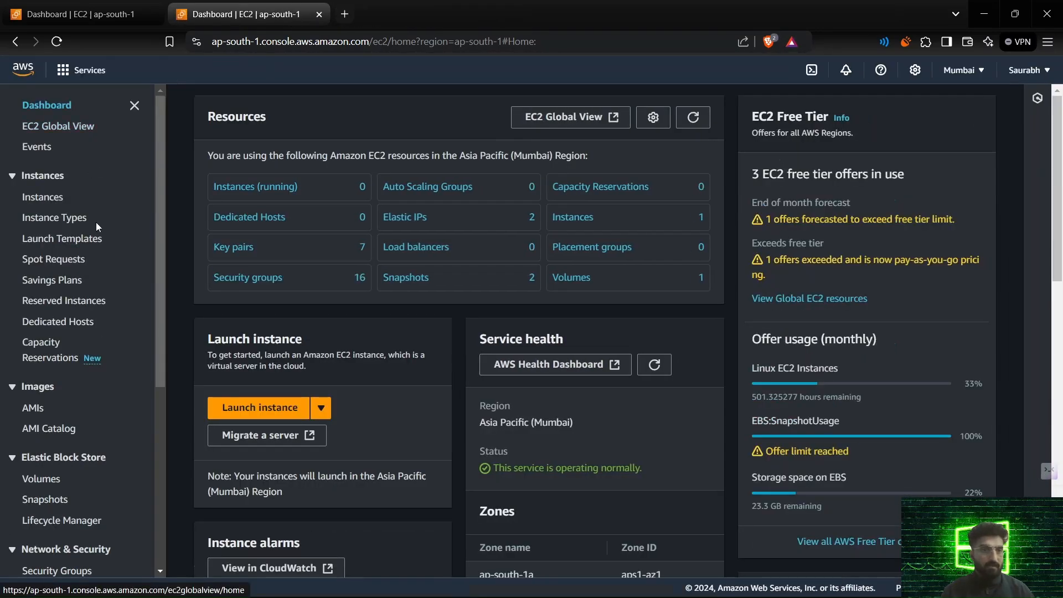
Go to the console home in the duplicated tab, search for s3 and open the S3 service.
left_click(23, 69)
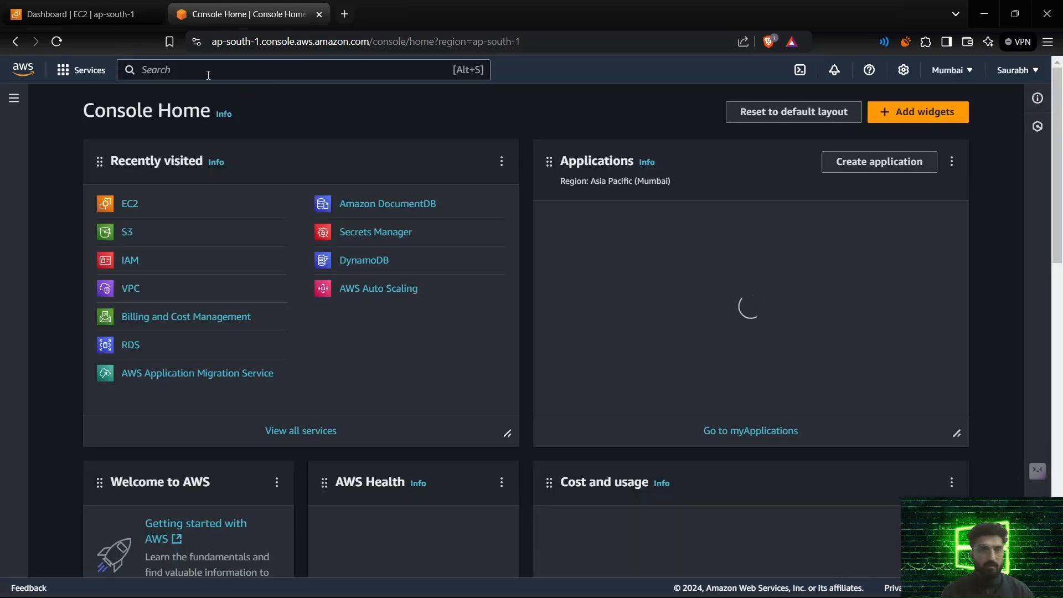
left_click(208, 74)
type("s3")
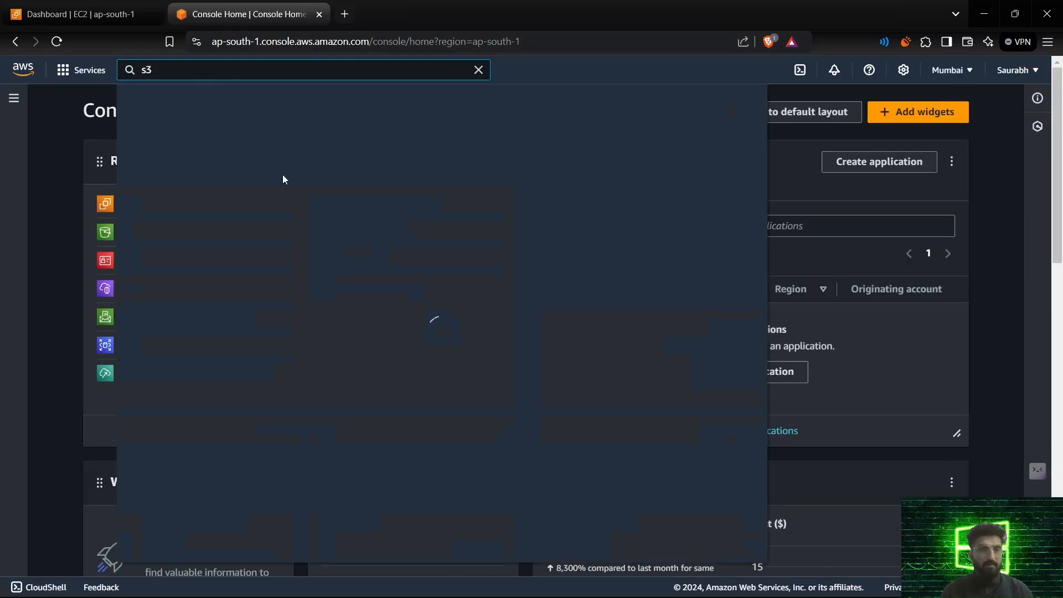
left_click(336, 177)
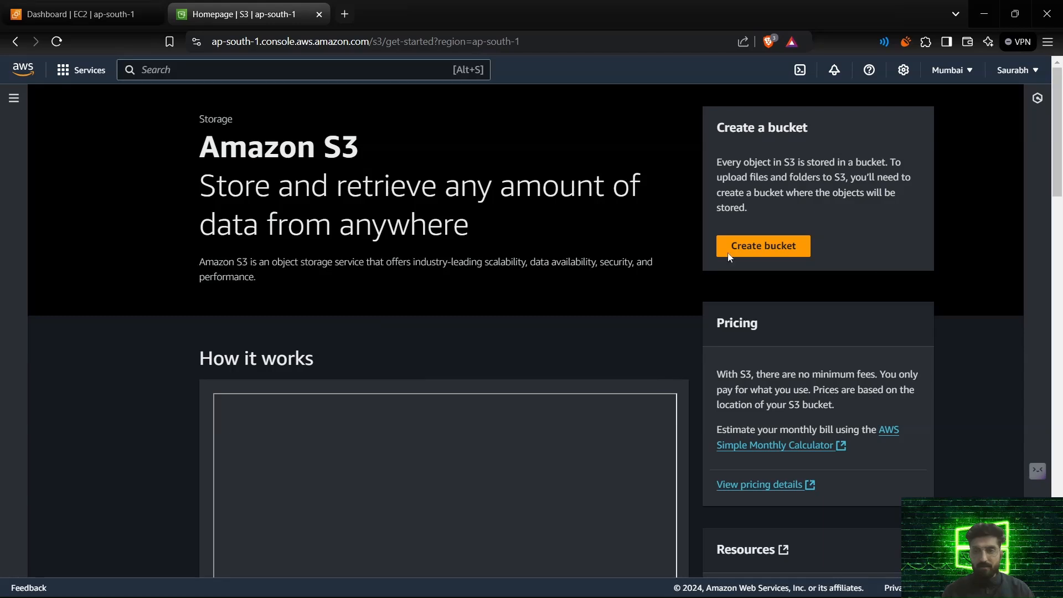
Start creating an S3 bucket and name it projectec2privateaccess.
left_click(744, 247)
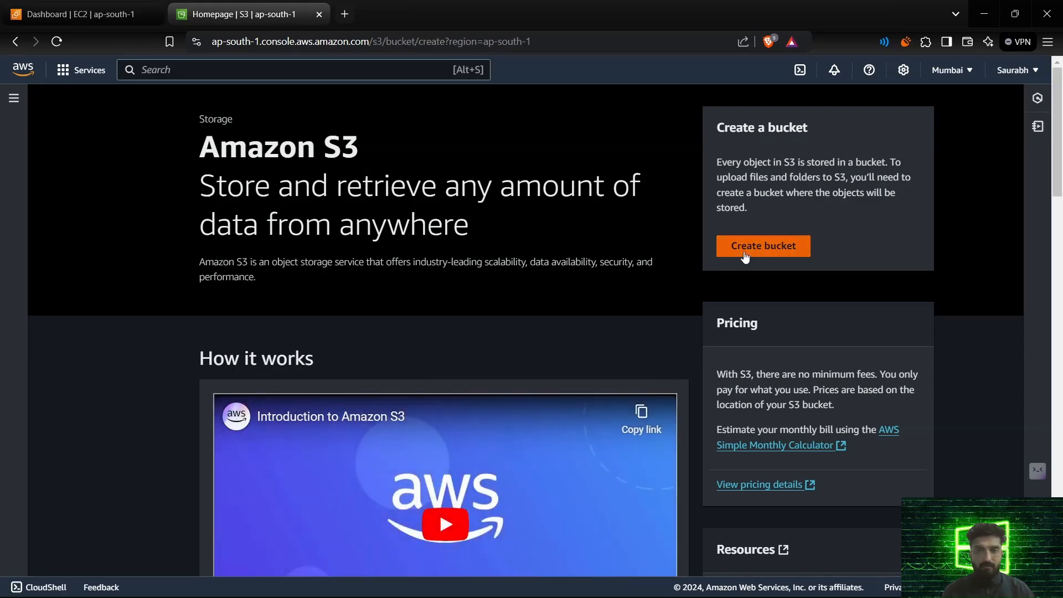
left_click(245, 316)
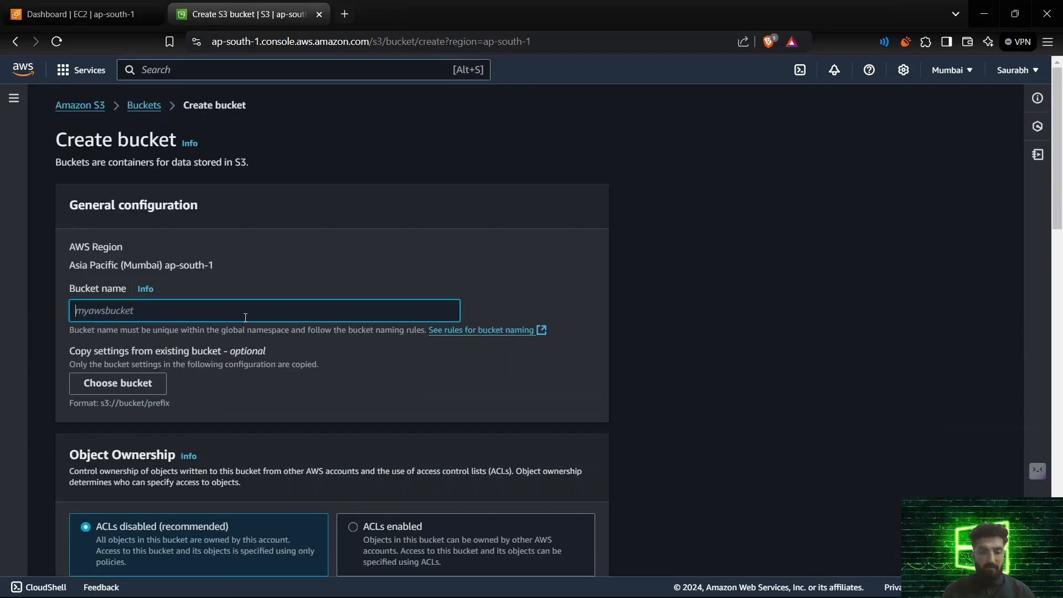
type("project")
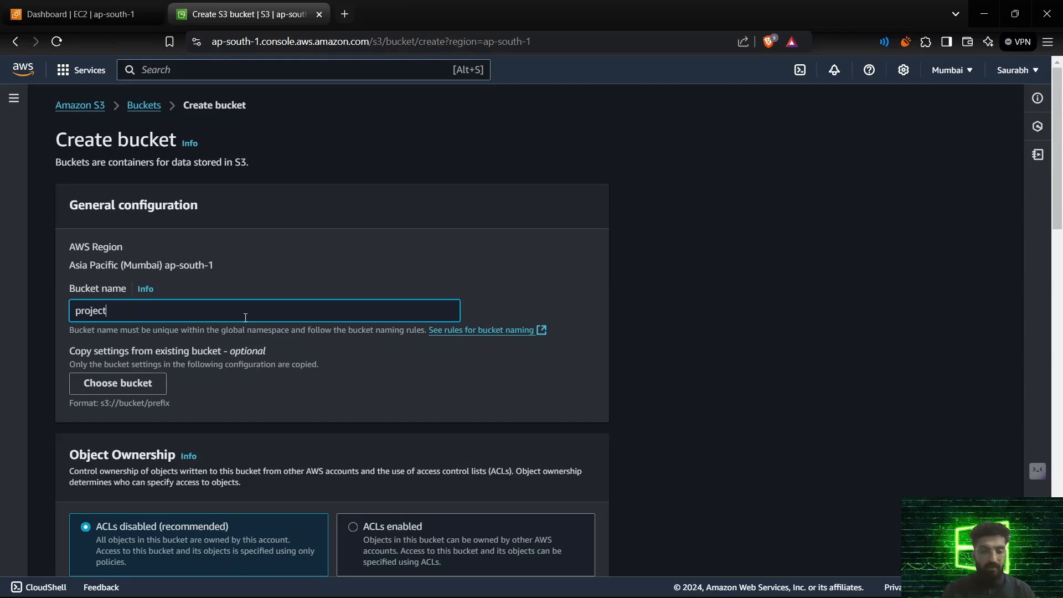
type("ec2pr")
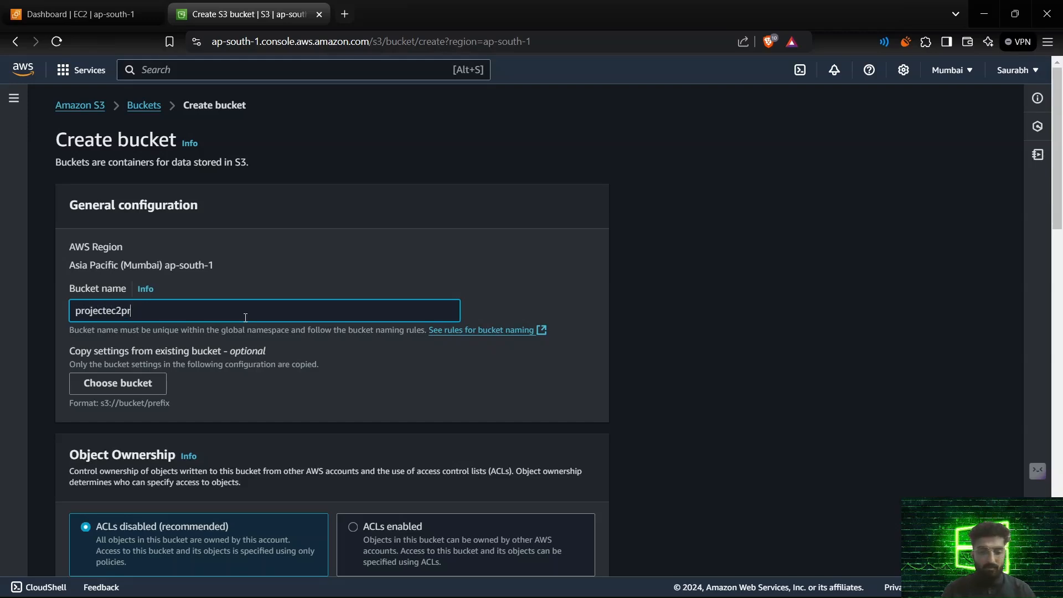
type("ivateaccess")
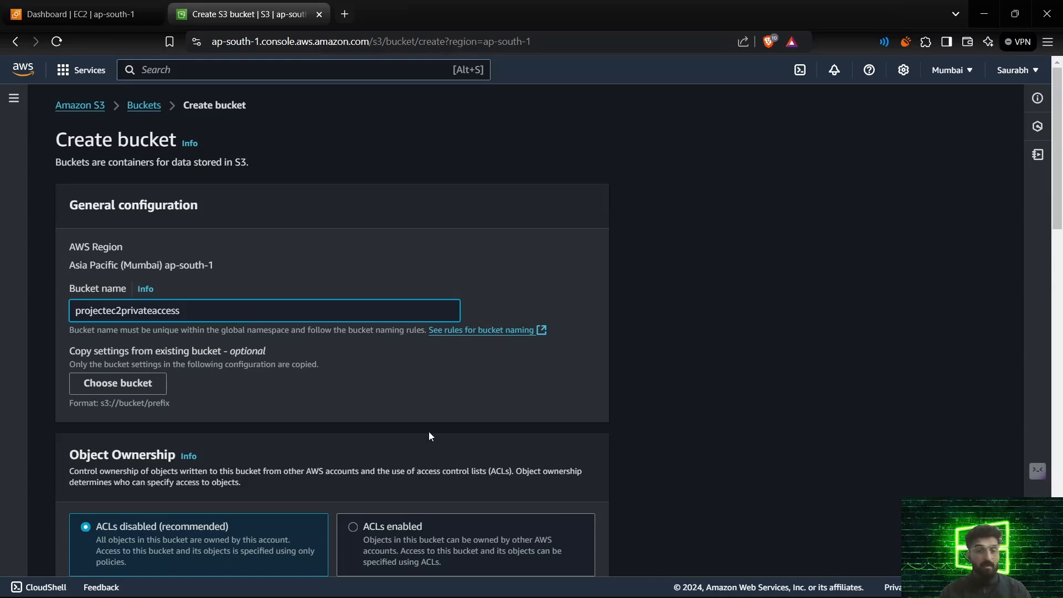
Create the bucket with ACLs disabled, all public access blocked and the default SSE-S3 encryption.
scroll(430, 437, "down", 4)
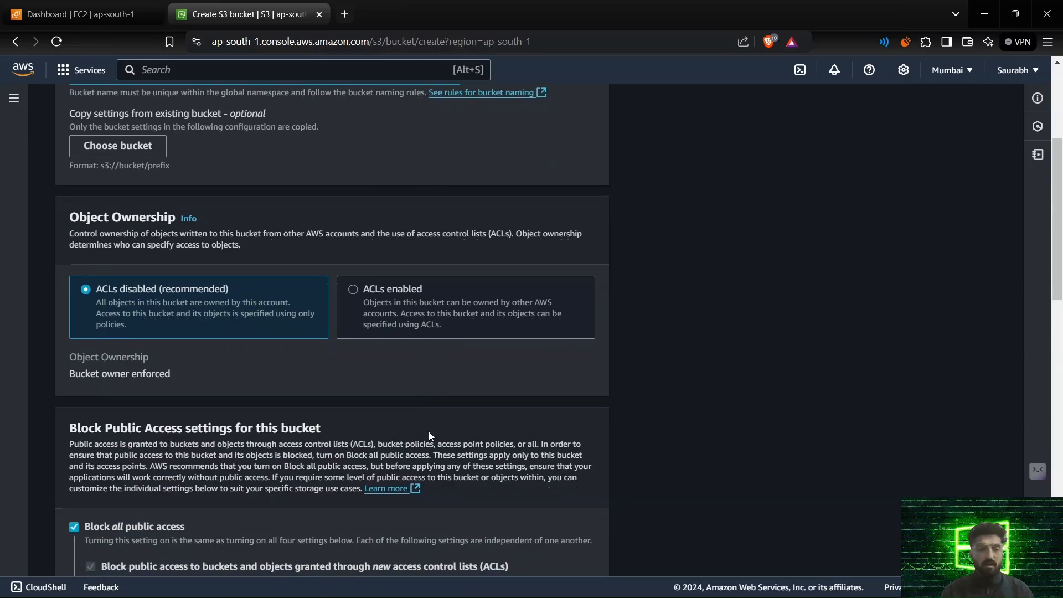
scroll(429, 435, "down", 4)
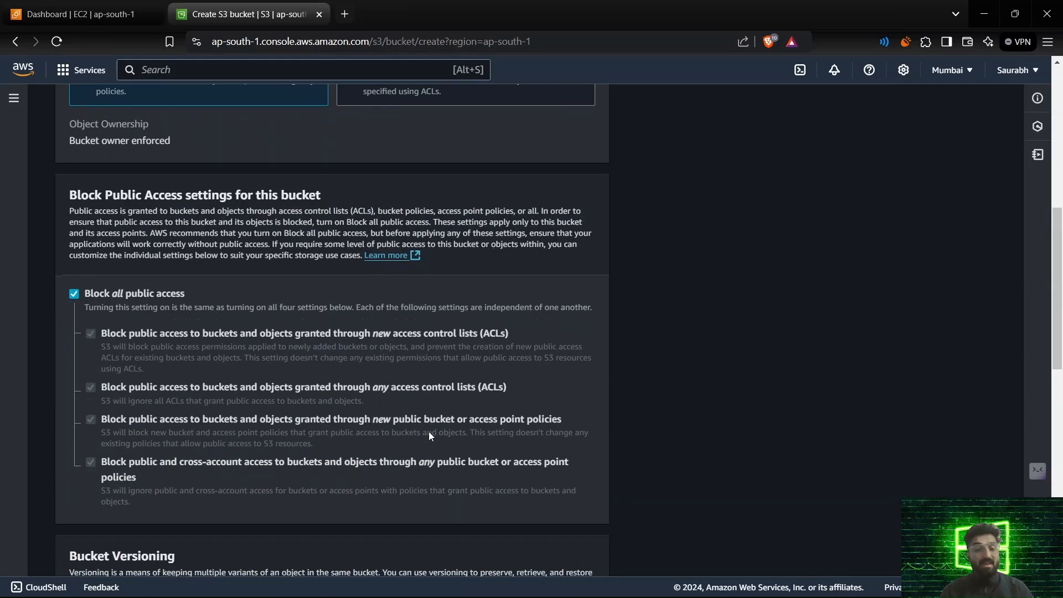
scroll(430, 436, "down", 1)
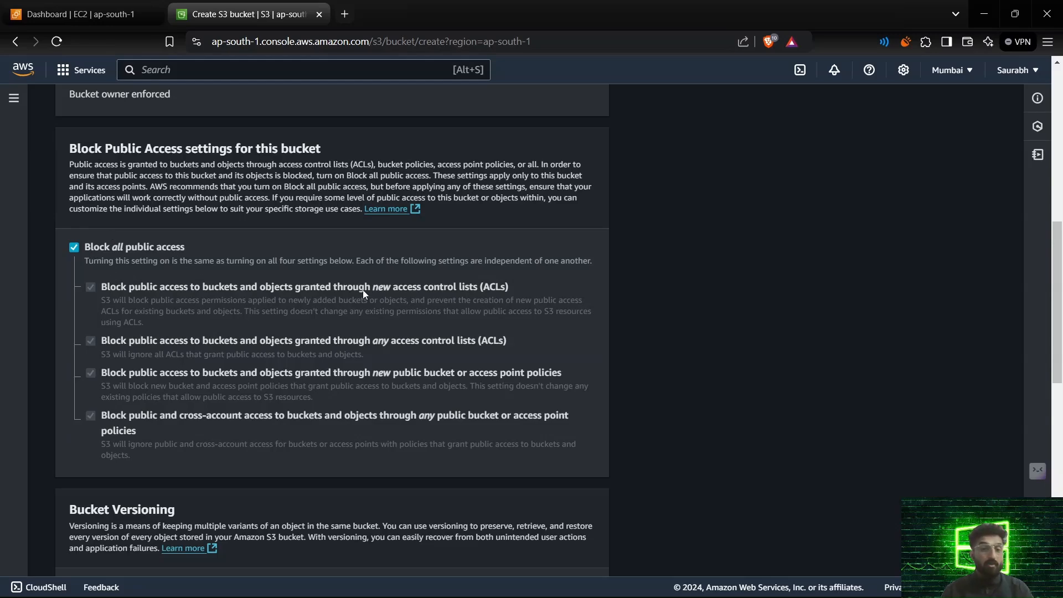
scroll(363, 290, "down", 8)
scroll(342, 401, "down", 8)
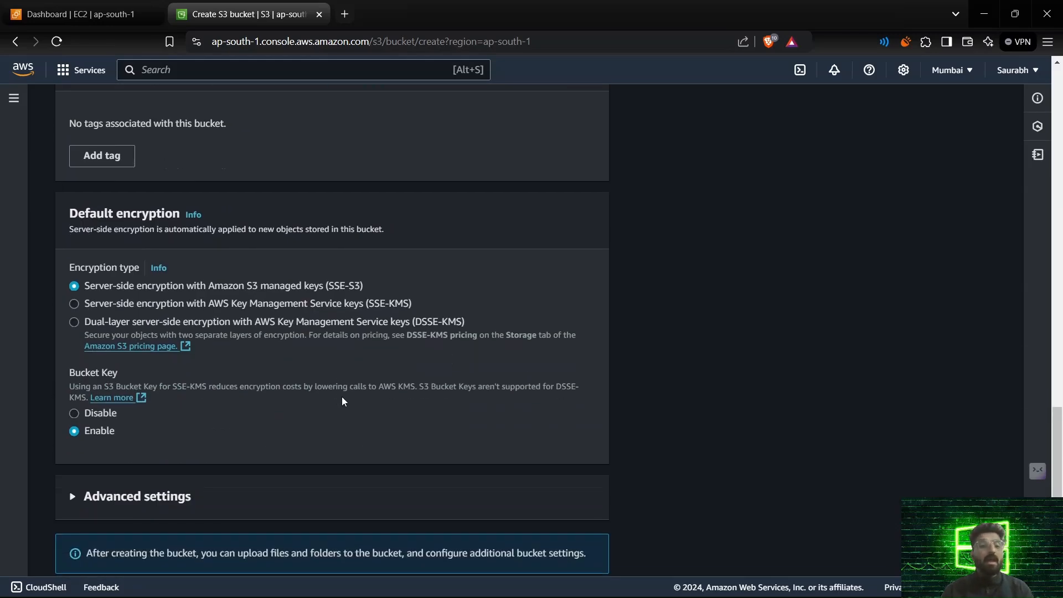
scroll(342, 401, "down", 2)
left_click(561, 553)
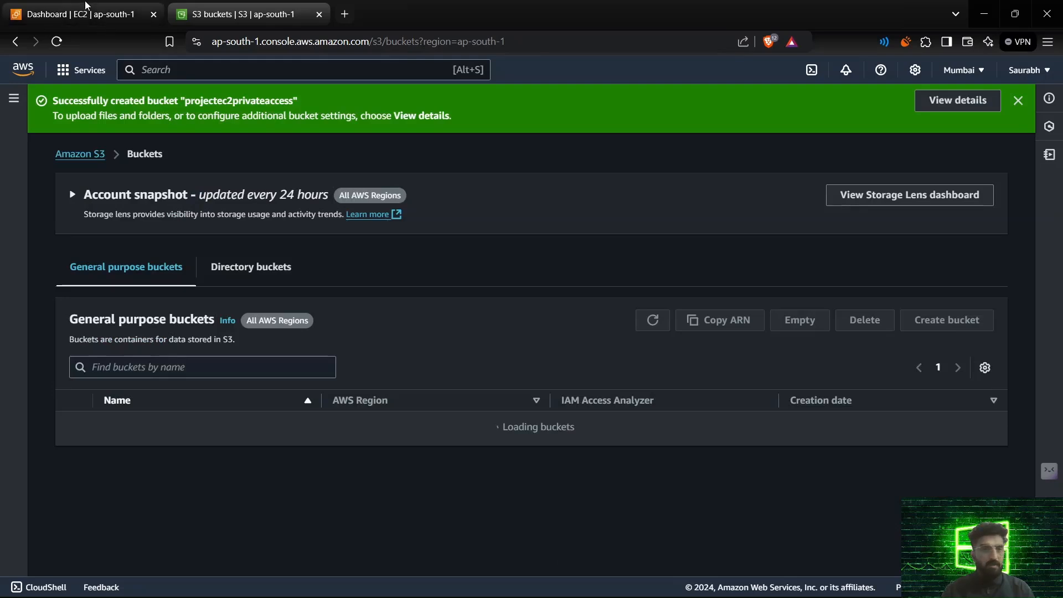
Return to the EC2 tab, reload the list of running instances and open the vm1 instance summary.
left_click(84, 3)
left_click(264, 188)
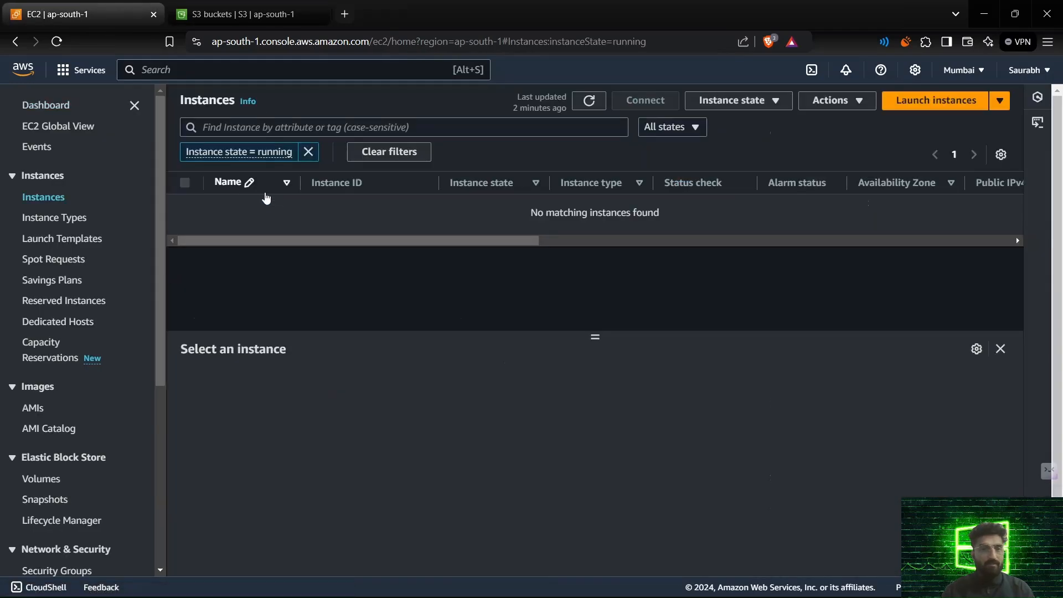
left_click(57, 41)
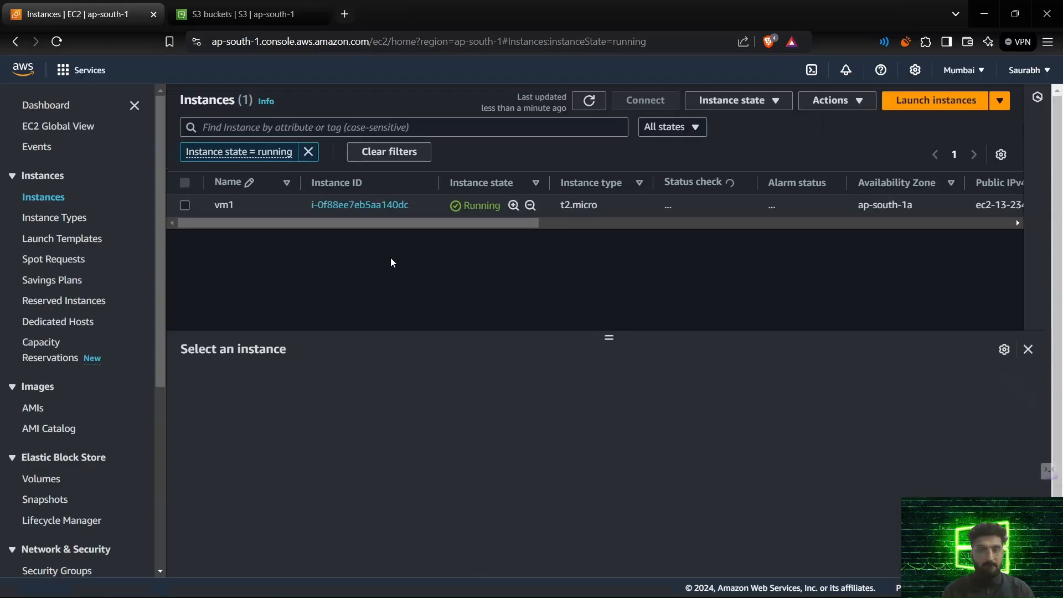
left_click(359, 205)
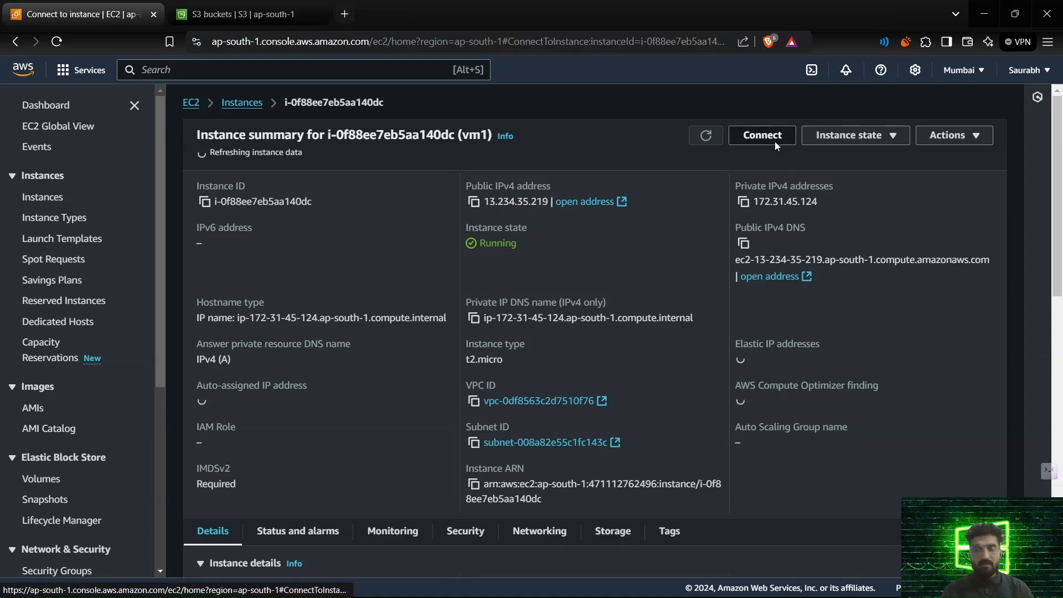
Connect to vm1 using EC2 Instance Connect over its public IPv4 address with the username ubuntu.
left_click(772, 138)
scroll(568, 507, "down", 2)
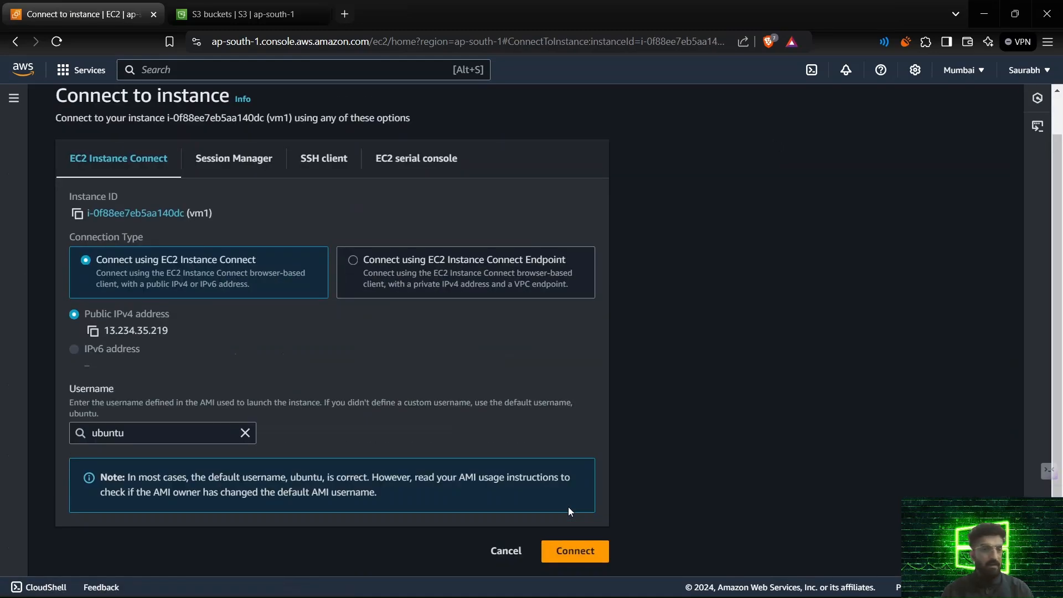
scroll(568, 506, "up", 1)
scroll(567, 506, "down", 1)
left_click(573, 551)
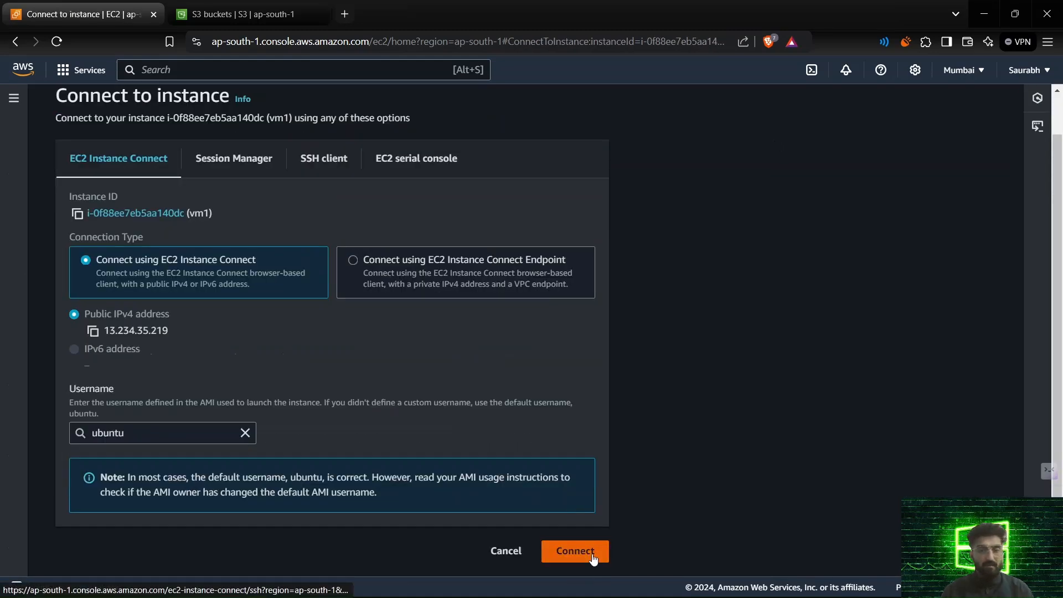
Switch to the S3 tab, open the projectec2privateaccess bucket and start uploading an object.
left_click(415, 20)
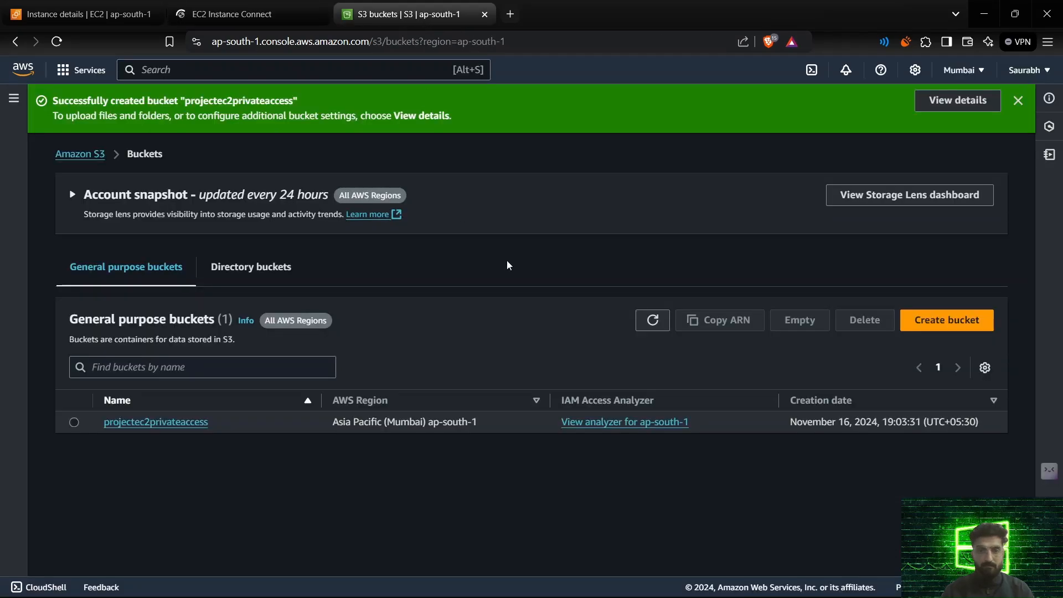
left_click(187, 423)
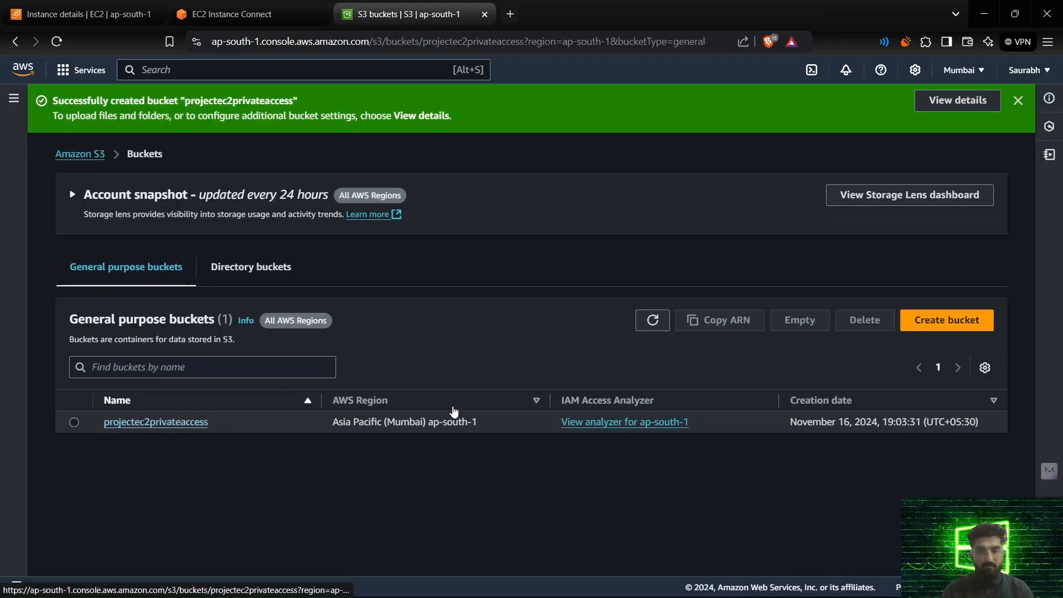
left_click(523, 401)
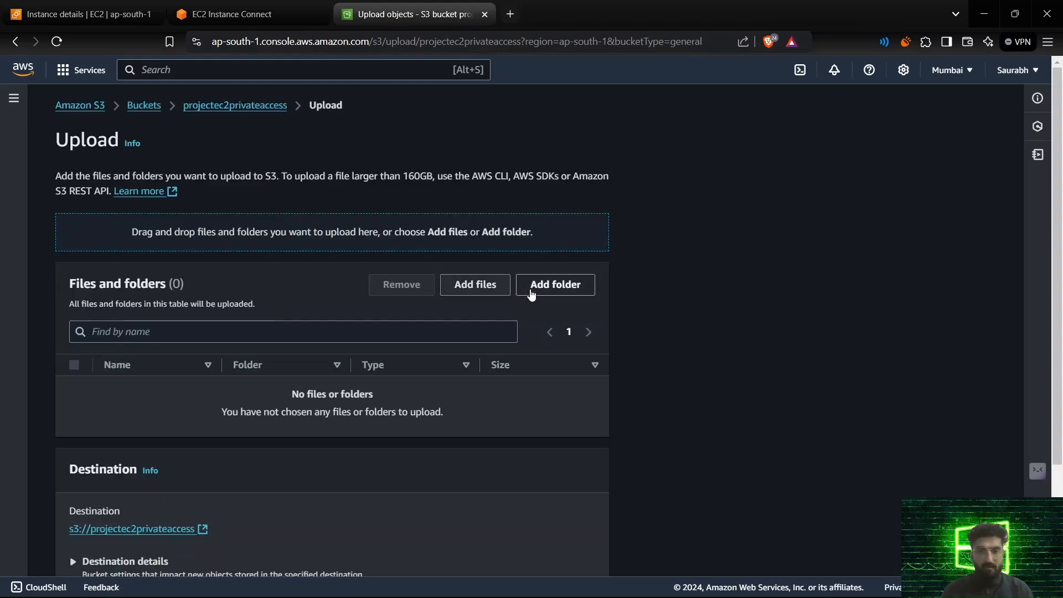
Upload the image desktop-wallpaper-neon-for-windows-10-page-1 from the Downloads folder to the bucket.
left_click(492, 292)
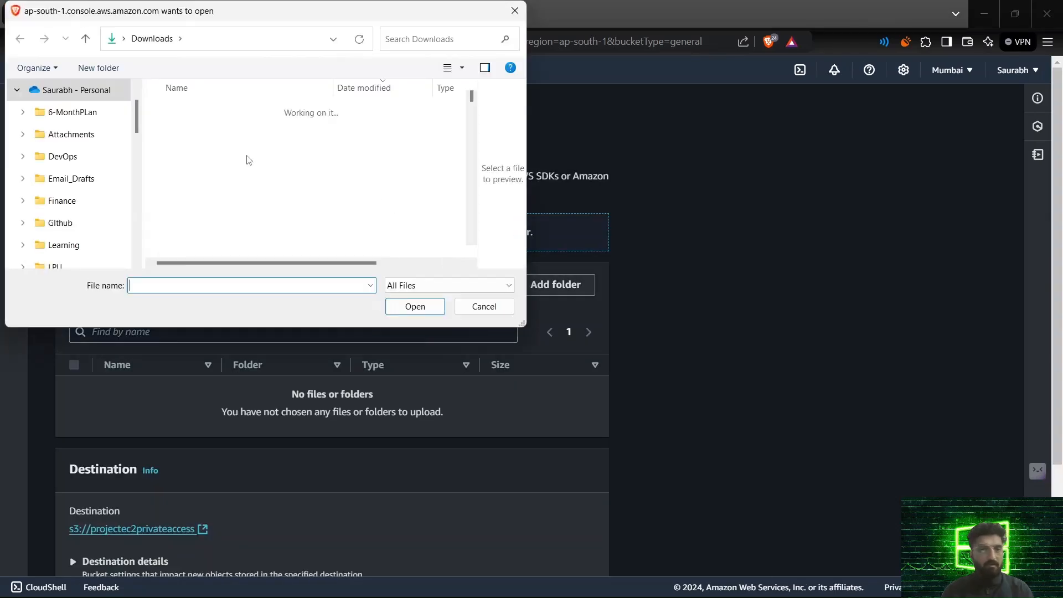
left_click(240, 147)
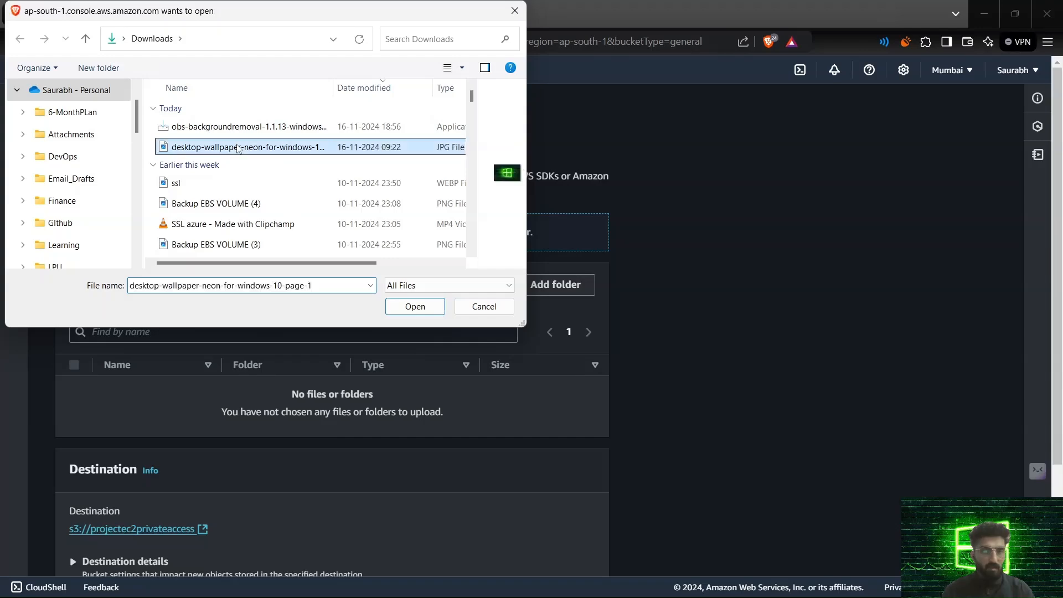
left_click(415, 306)
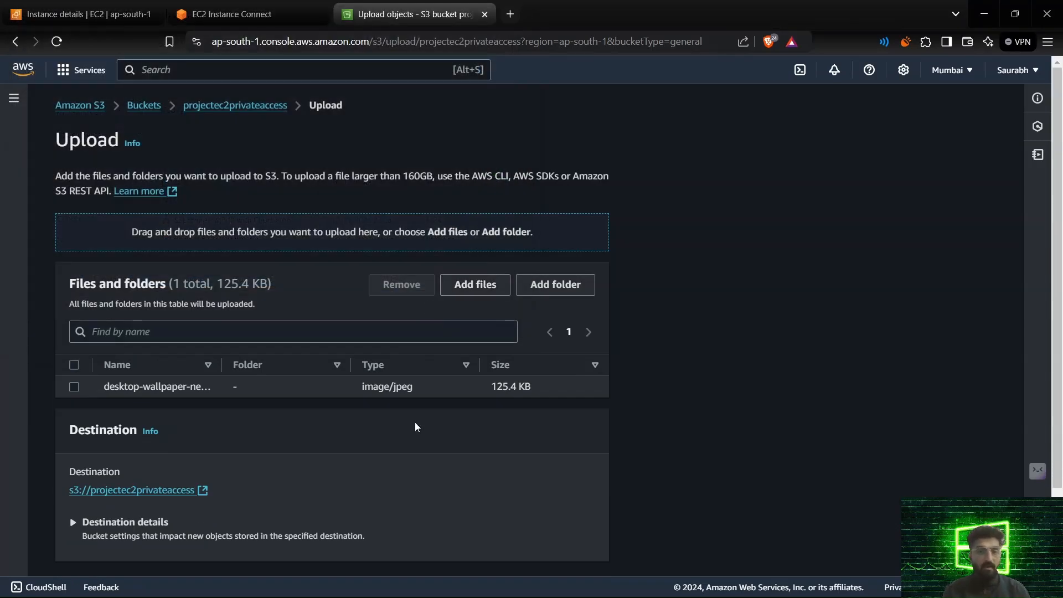
scroll(416, 426, "down", 3)
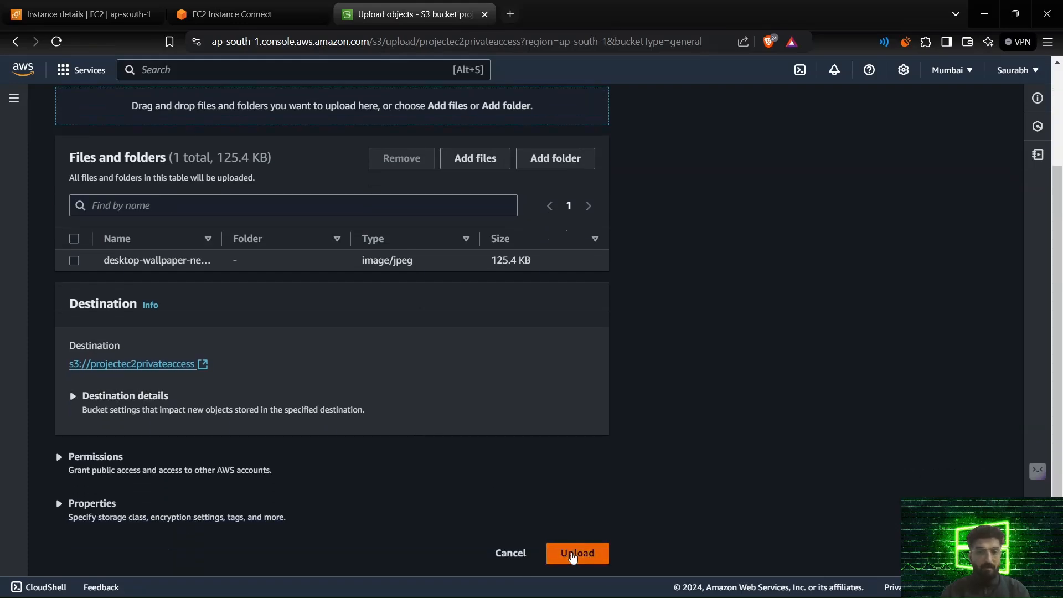
left_click(573, 557)
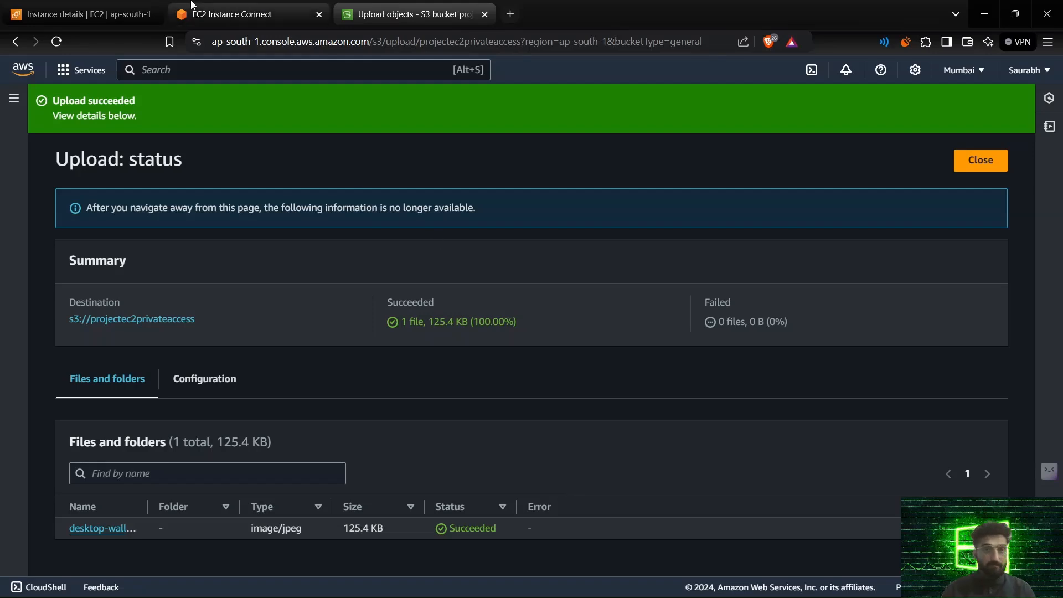
Go back to the EC2 Instance Connect tab and try to connect to vm1 again by reloading the session.
left_click(228, 13)
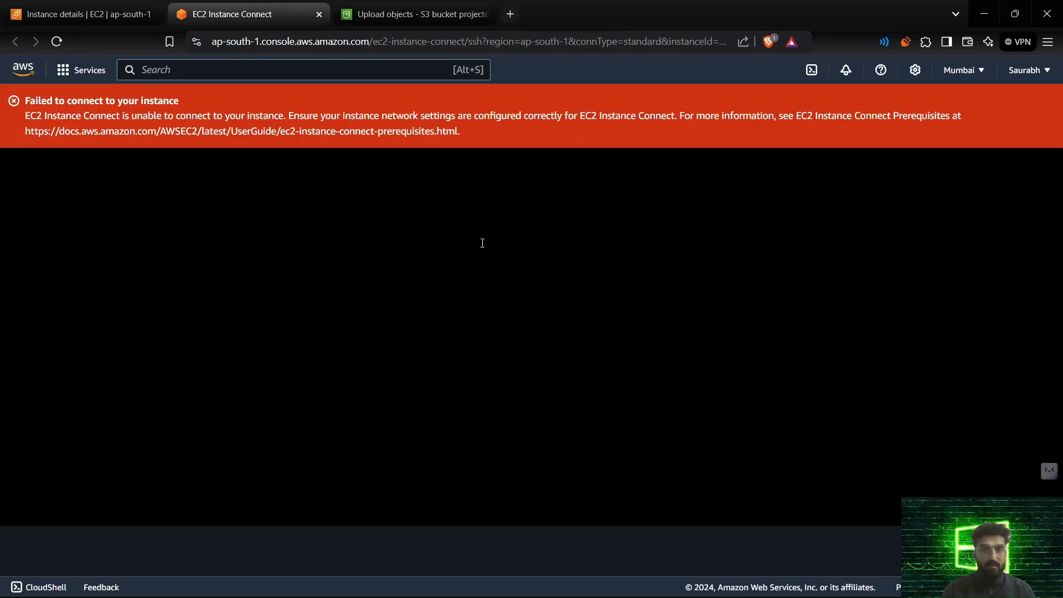
left_click(123, 17)
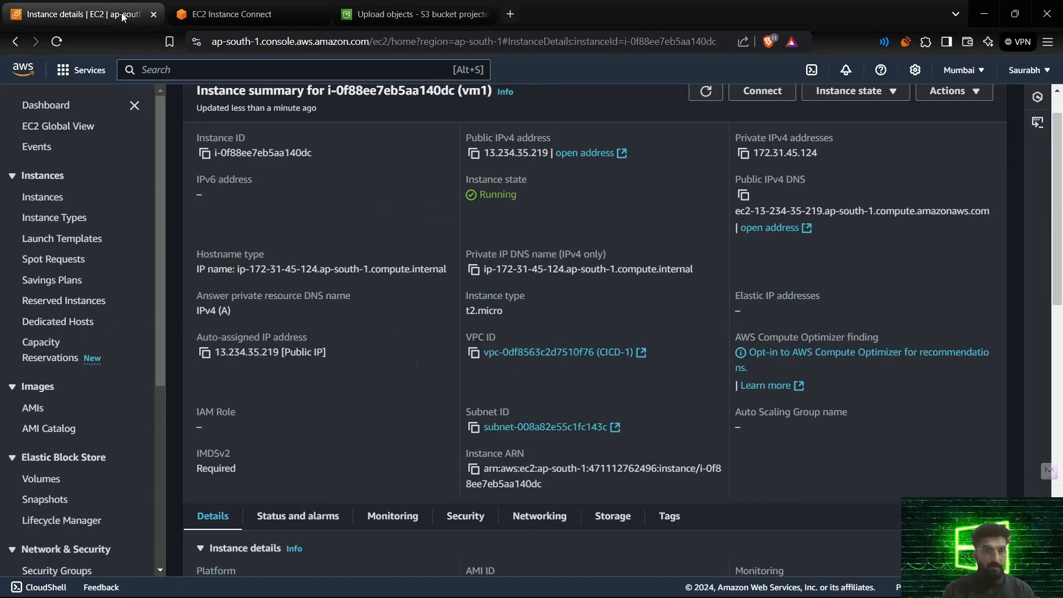
left_click(237, 13)
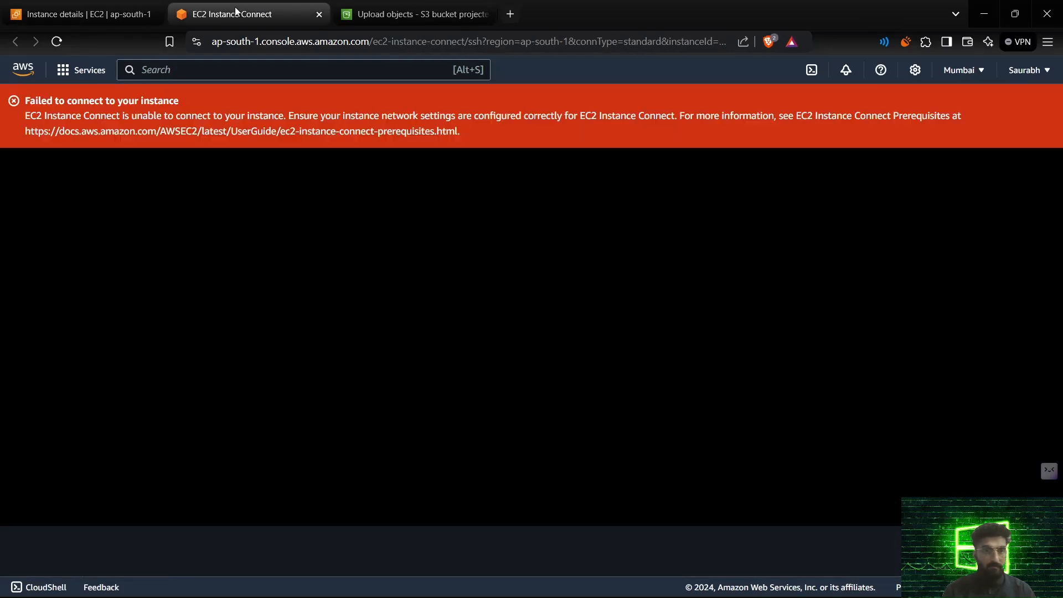
left_click(57, 48)
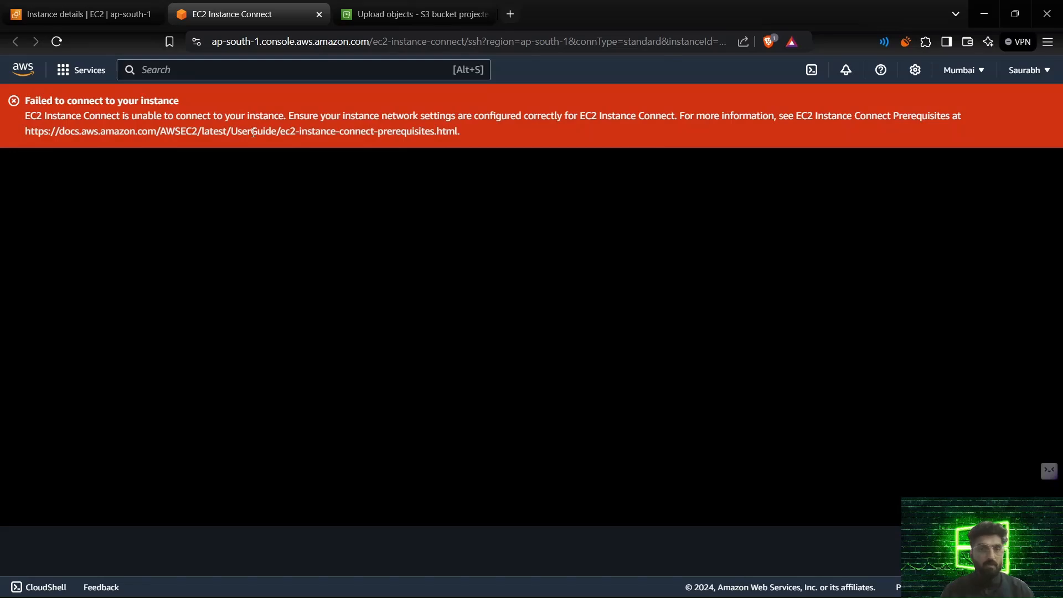
Return to the vm1 instance details and open its launch-wizard-6 security group from the security information.
left_click(115, 20)
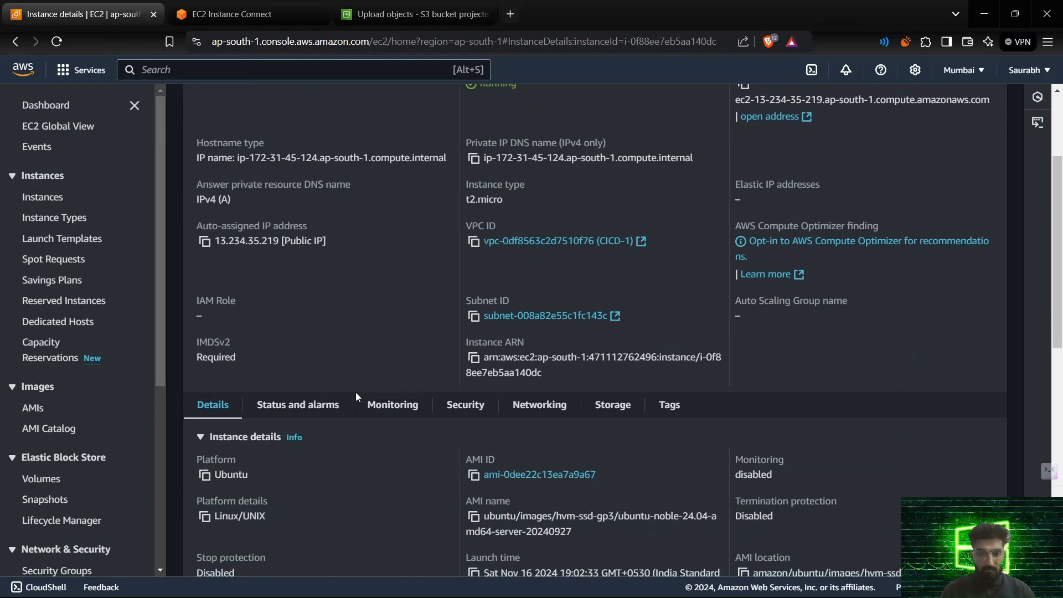
left_click(474, 410)
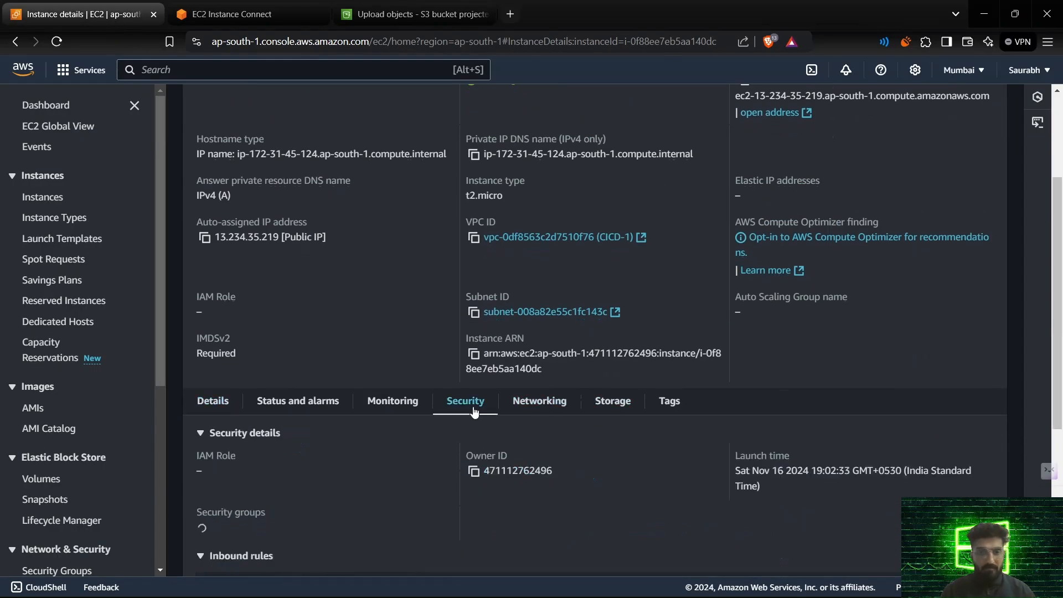
scroll(449, 465, "down", 3)
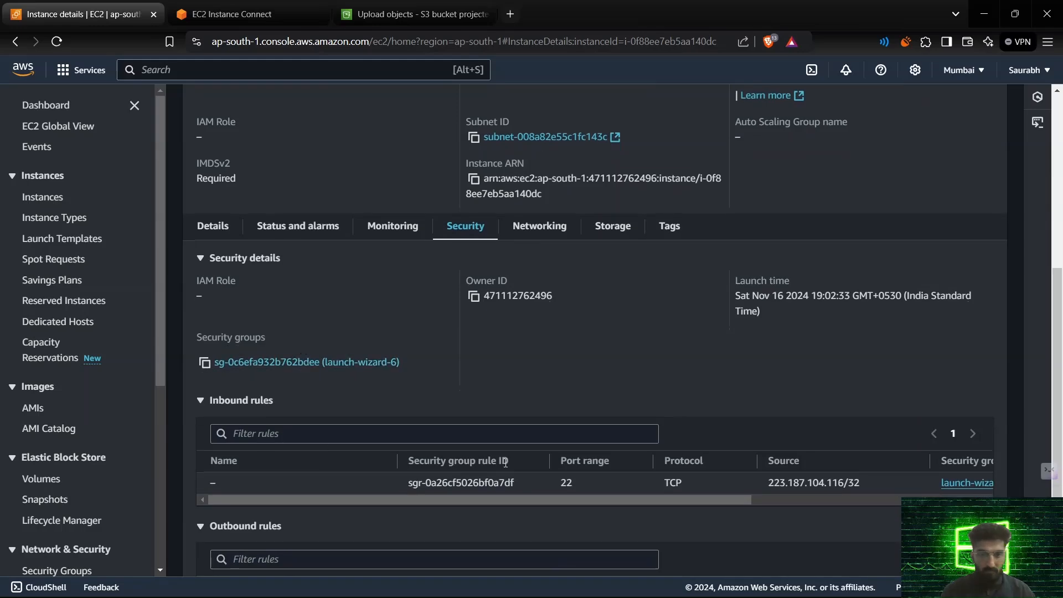
left_click(357, 363)
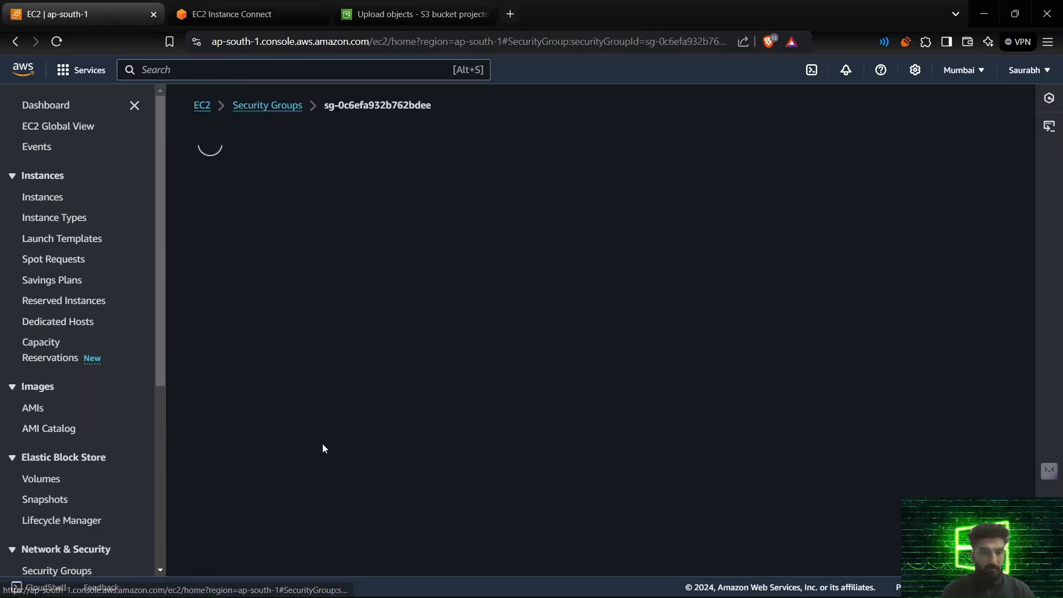
Edit the security group's inbound SSH rule to allow source 0.0.0.0/0 instead of the single IP address, and save the rules.
left_click(918, 435)
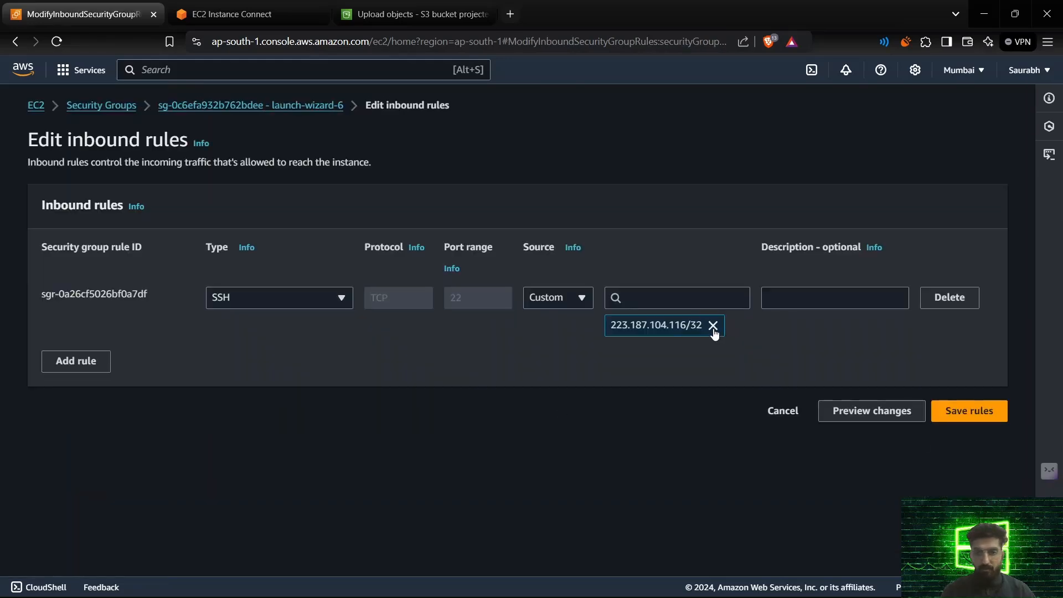
left_click(712, 325)
left_click(641, 303)
left_click(648, 348)
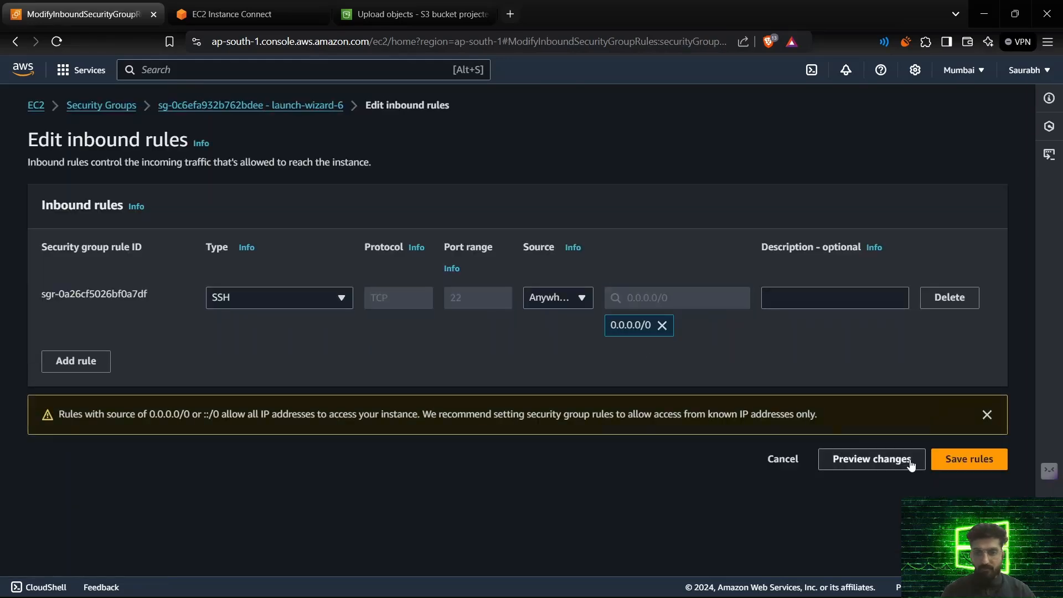
left_click(945, 461)
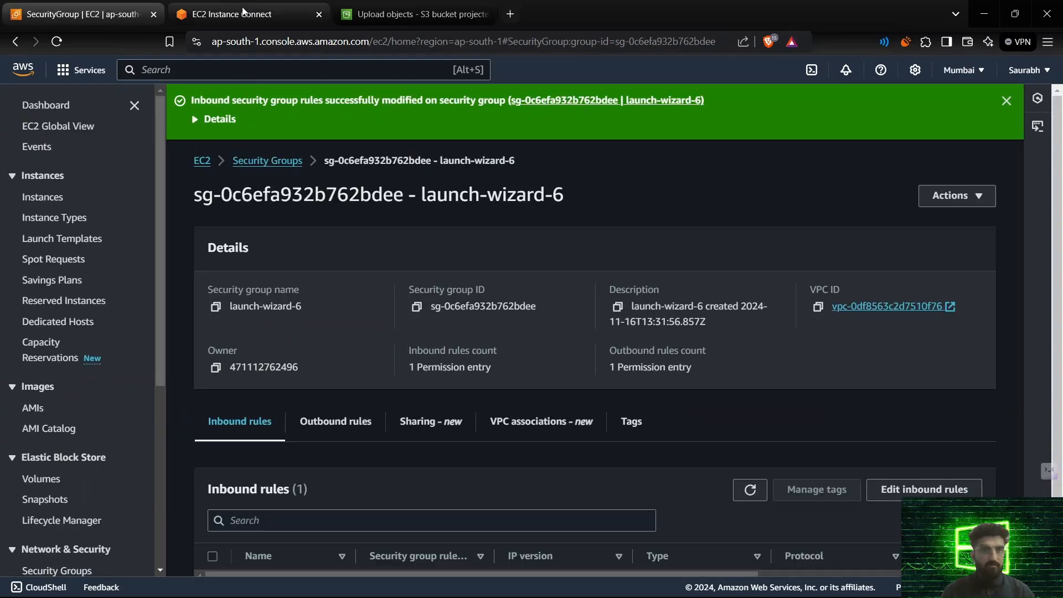
Return to the vm1 terminal session, close the instance details pane and clear the terminal.
left_click(244, 12)
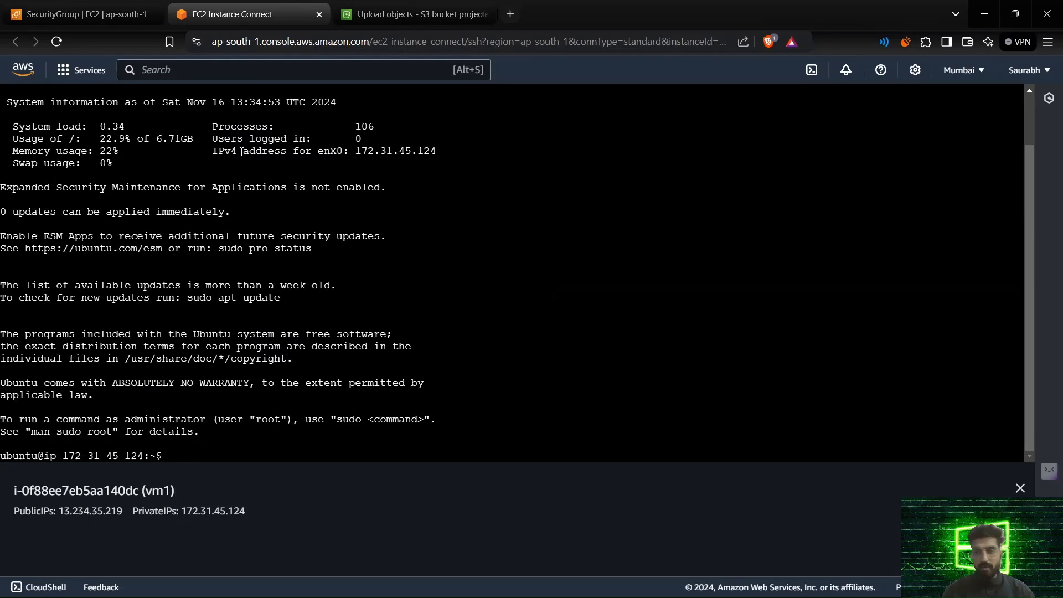
left_click(1020, 487)
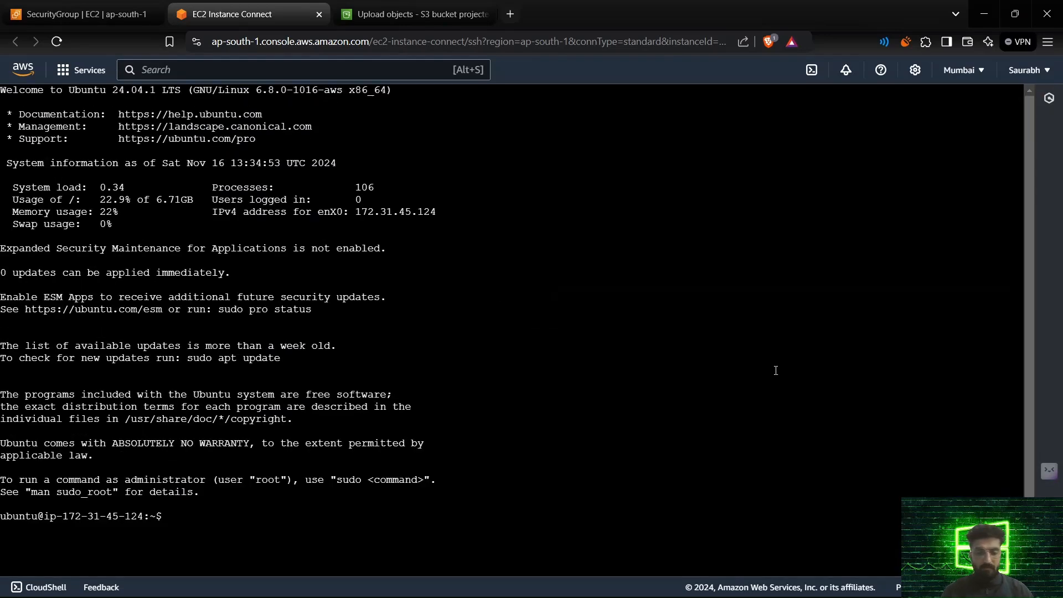
key("ctrl+l")
left_click(681, 370)
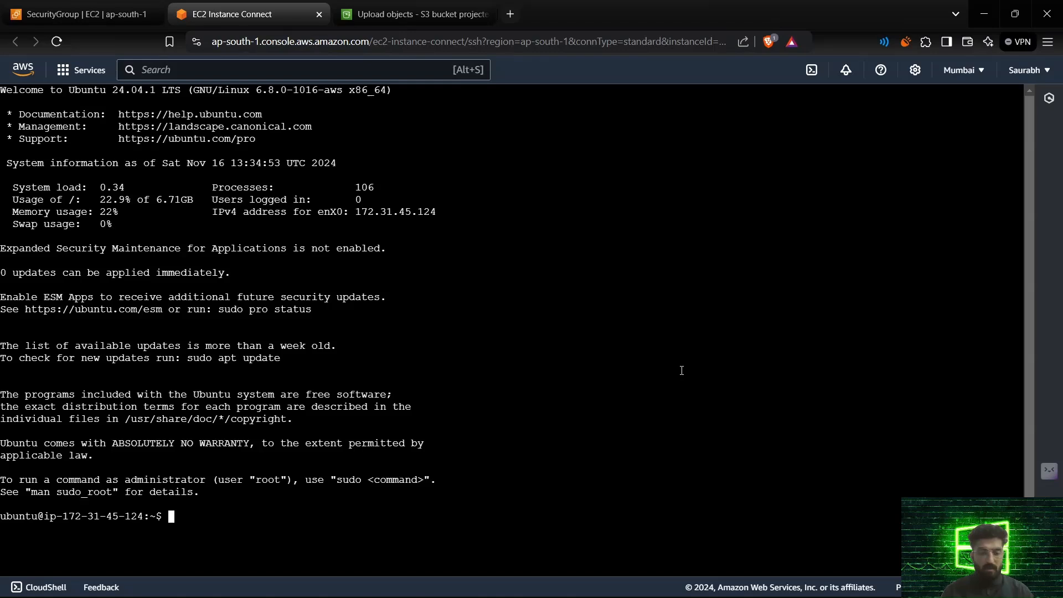
key("ctrl+l")
Update the instance's package lists with sudo apt update and clear the terminal output.
type("sudo apot")
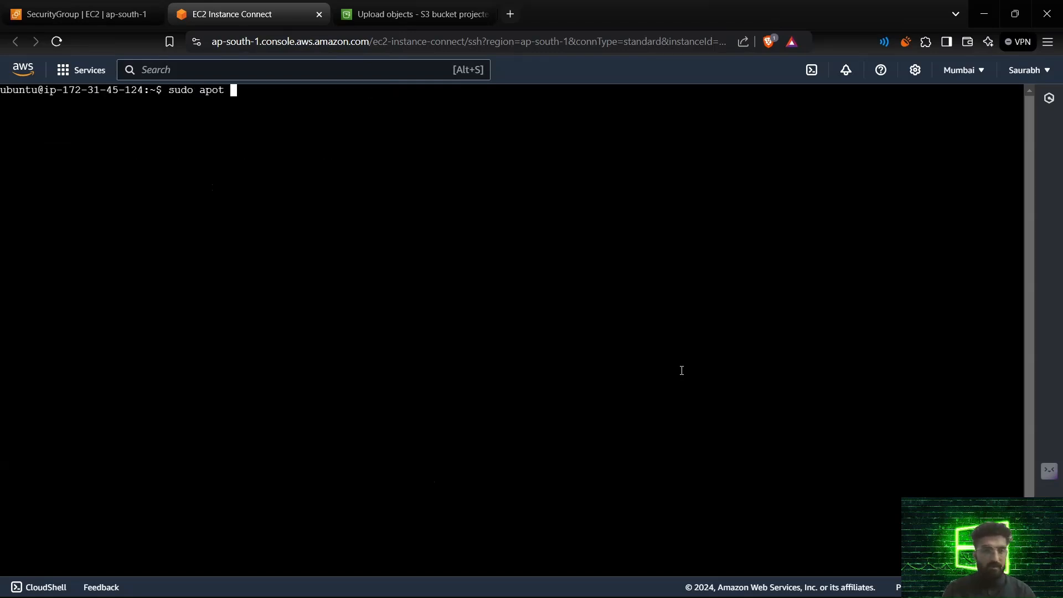
key("BackSpace")
key("BackSpace")
key("BackSpace")
type("pt update")
key("Return")
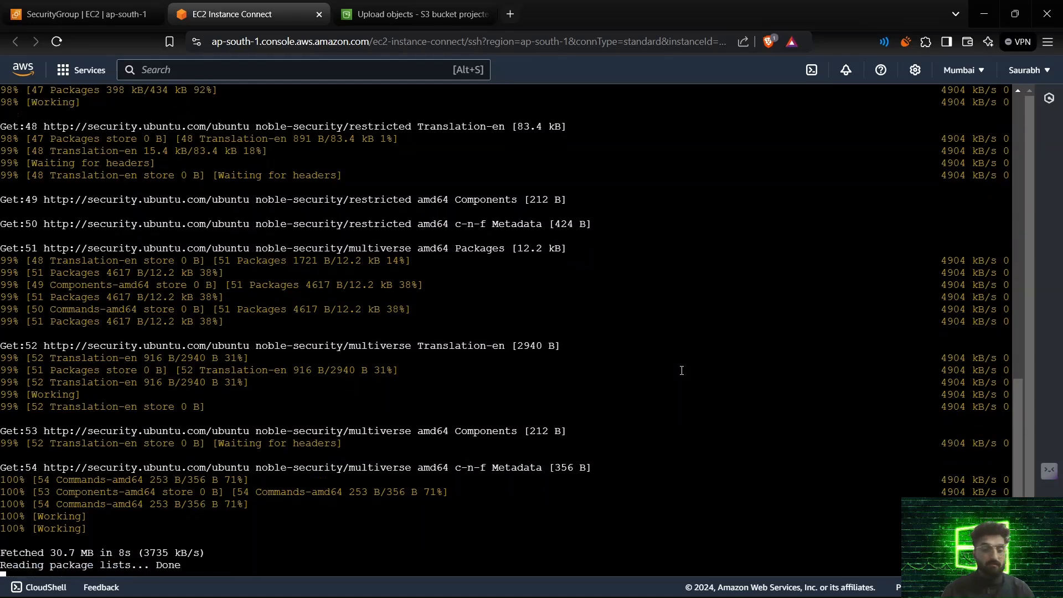
key("ctrl+l")
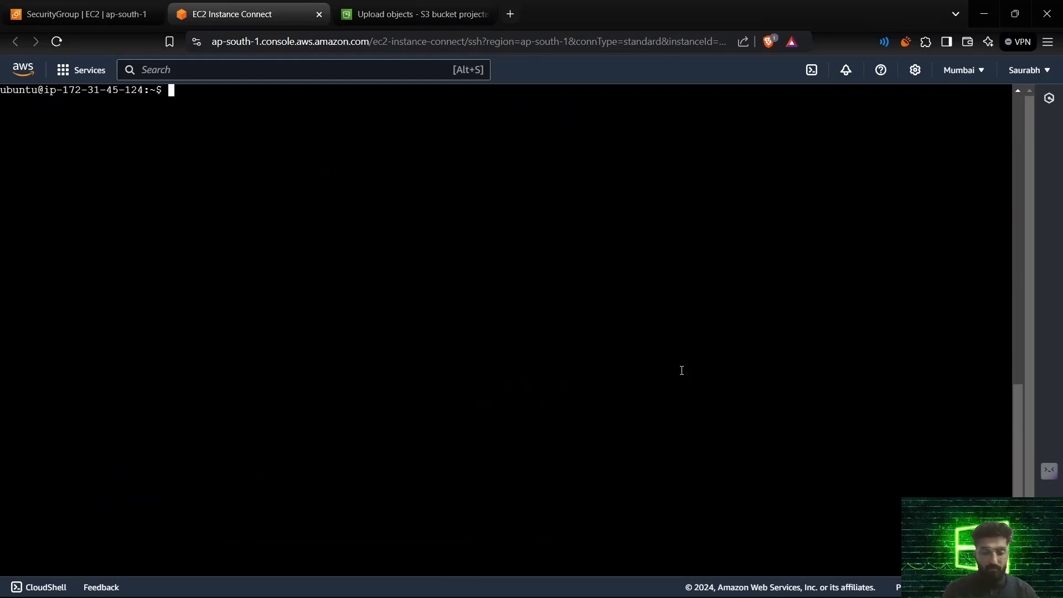
Try to install the AWS CLI without root privileges by running snap install aws-cli --classic.
type("snap ")
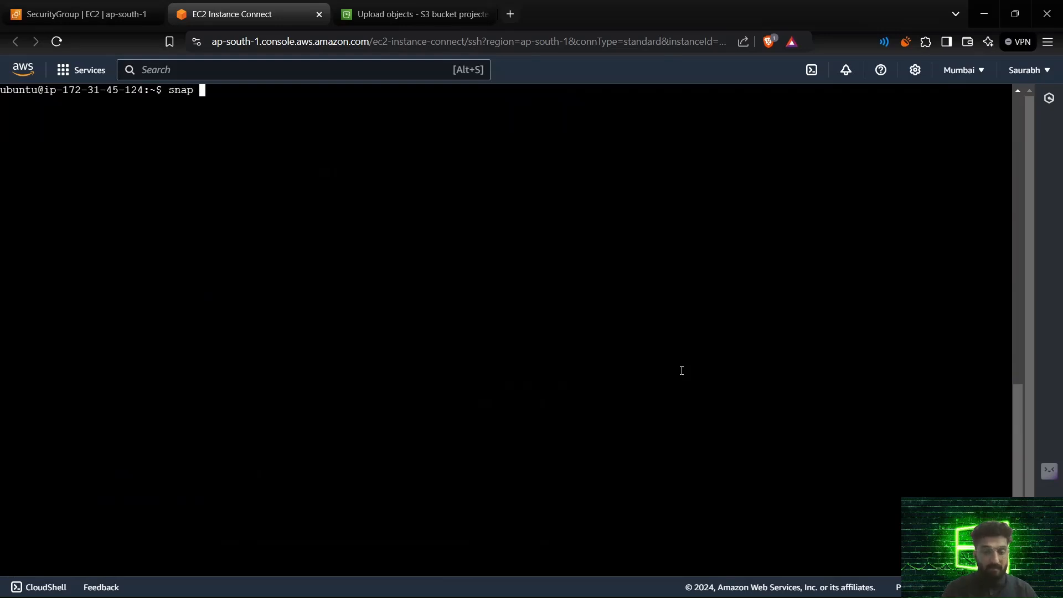
type("install aw")
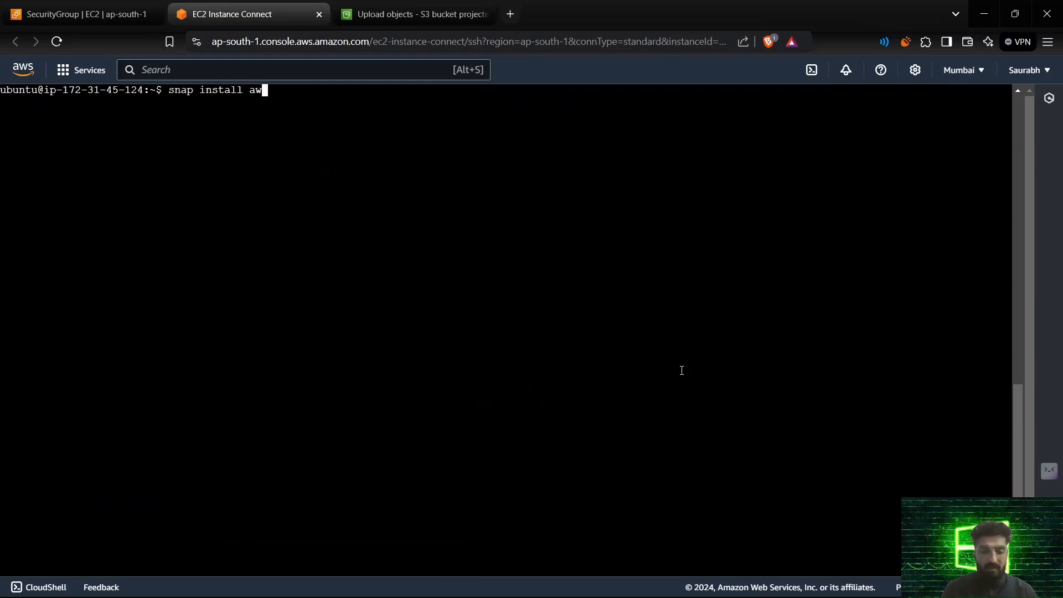
type("s-cli --classic")
key("Return")
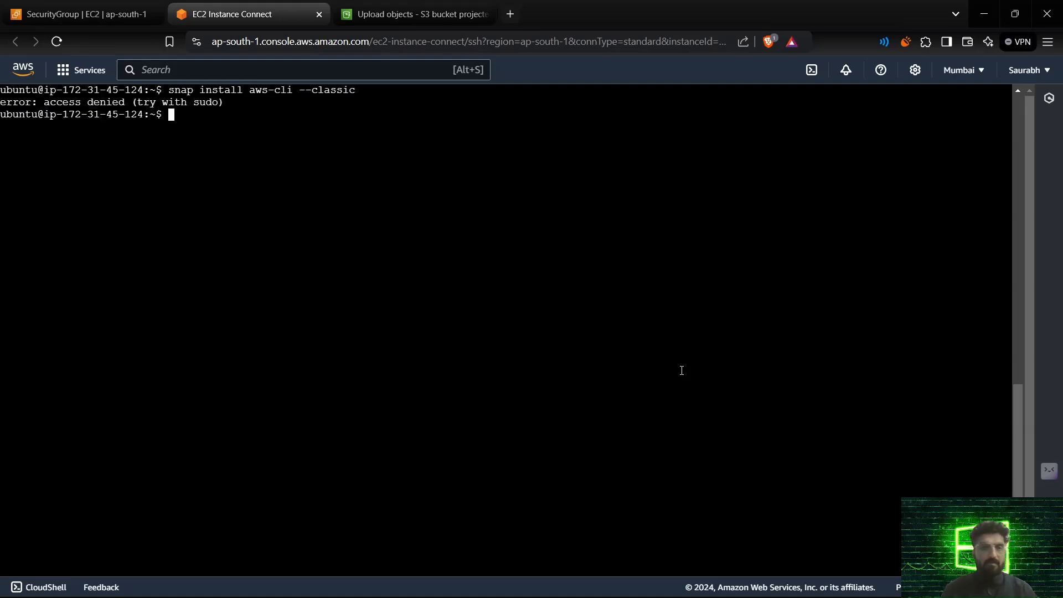
Rerun the AWS CLI installation with root privileges as sudo snap install aws-cli --classic.
key("Up")
key("Left")
key("Left")
key("Left")
key("Left")
key("Left")
key("Left")
key("Left")
key("Left")
key("Left")
key("Left")
key("Left")
key("Left")
key("Left")
key("Left")
key("Left")
key("Left")
key("Left")
key("Left")
key("Left")
key("Left")
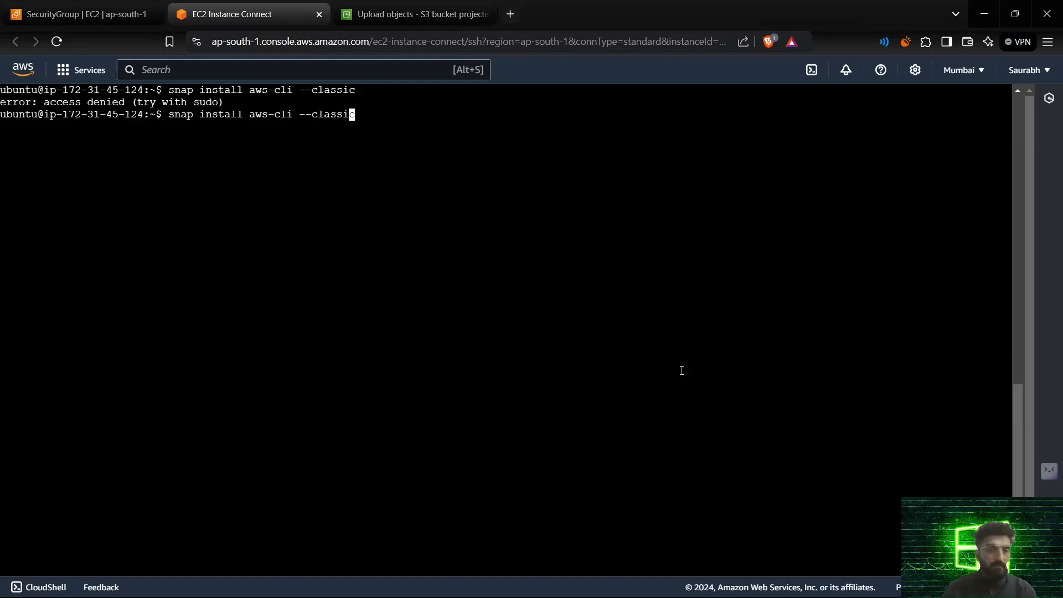
key("Left")
type("sudo '")
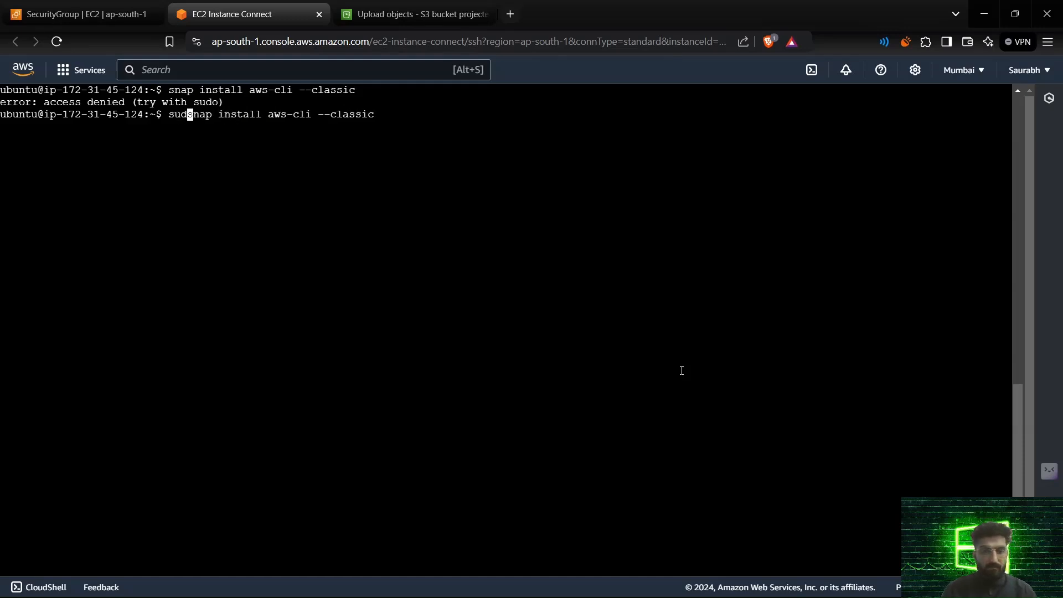
key("BackSpace")
key("Return")
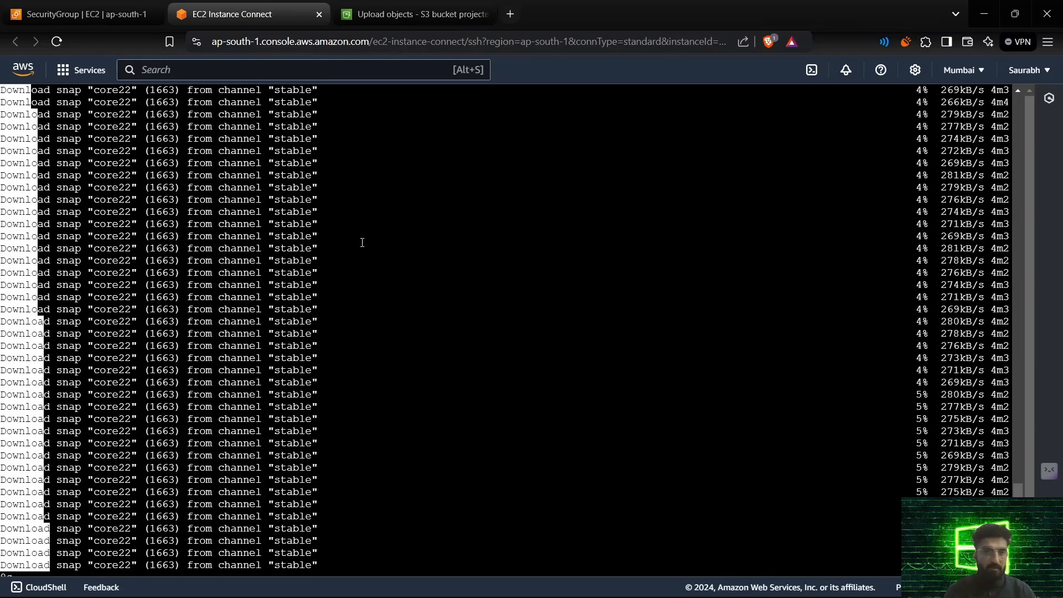
Open the IAM service's Roles page and start creating a new role.
left_click(377, 15)
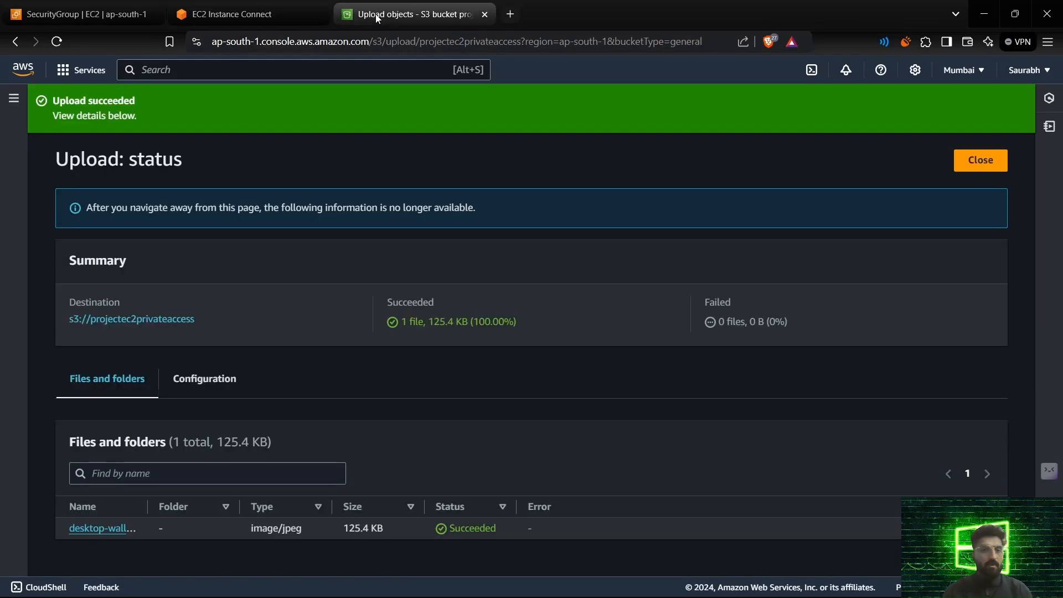
left_click(249, 16)
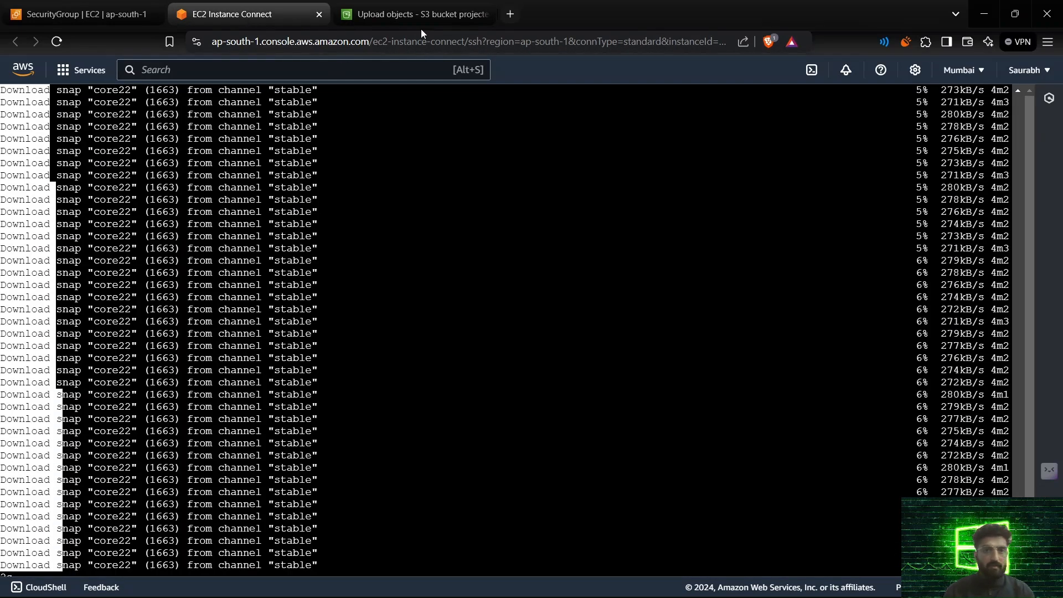
left_click(104, 17)
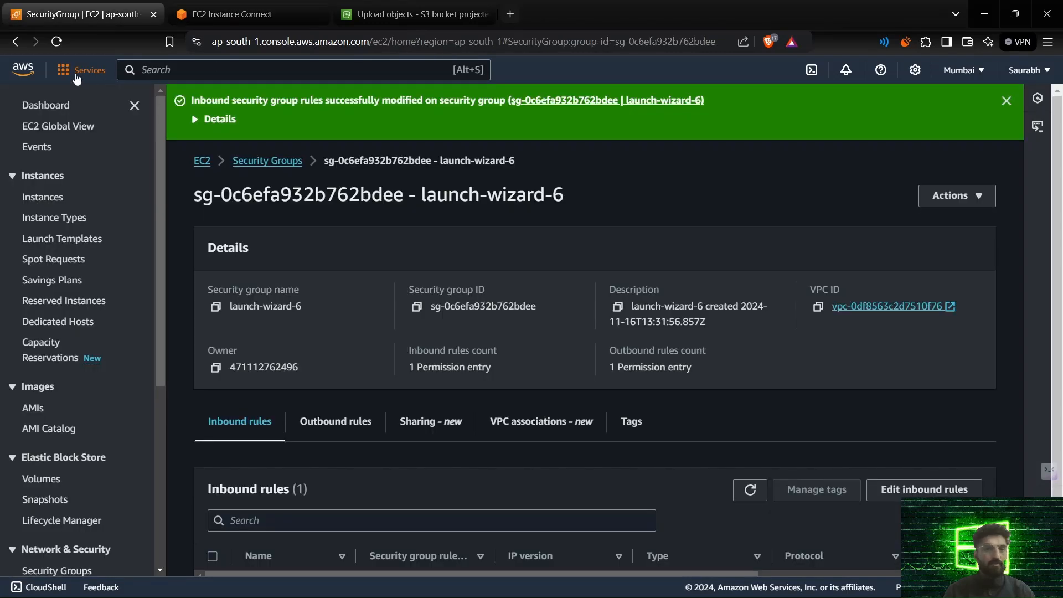
left_click(181, 66)
type("IAM")
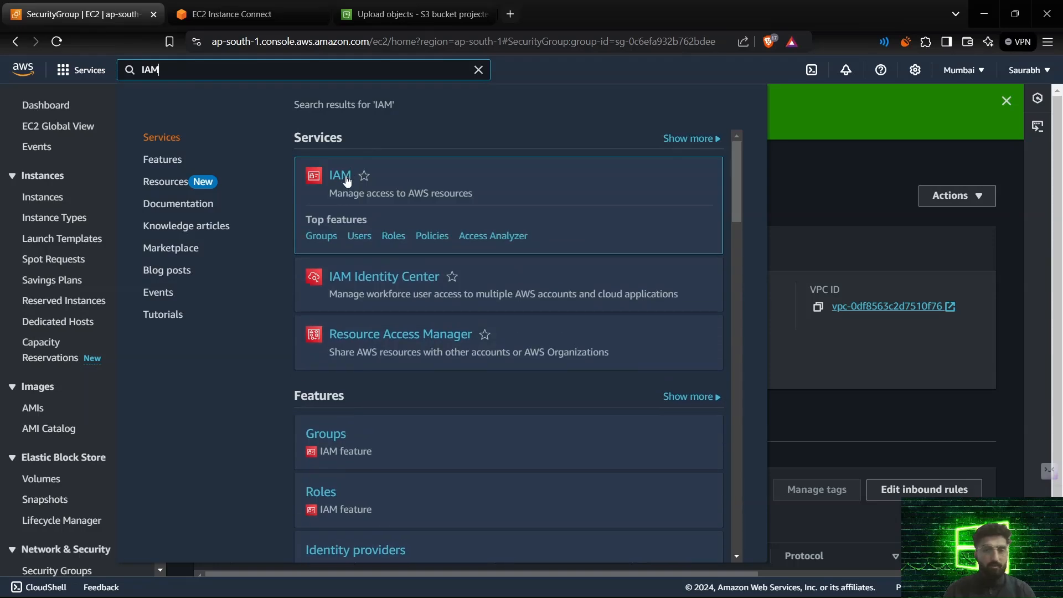
left_click(344, 184)
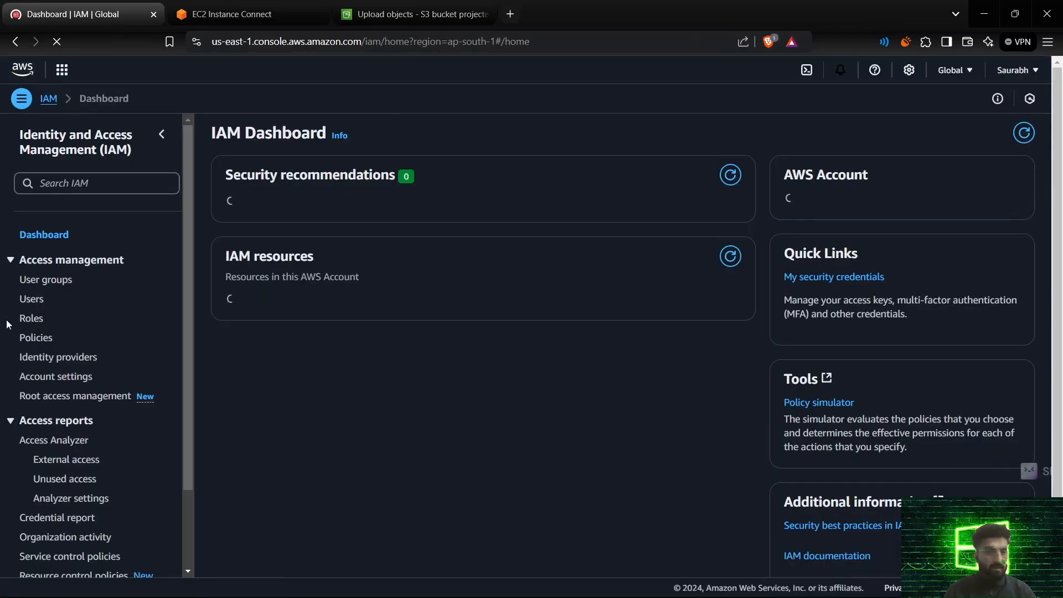
left_click(31, 319)
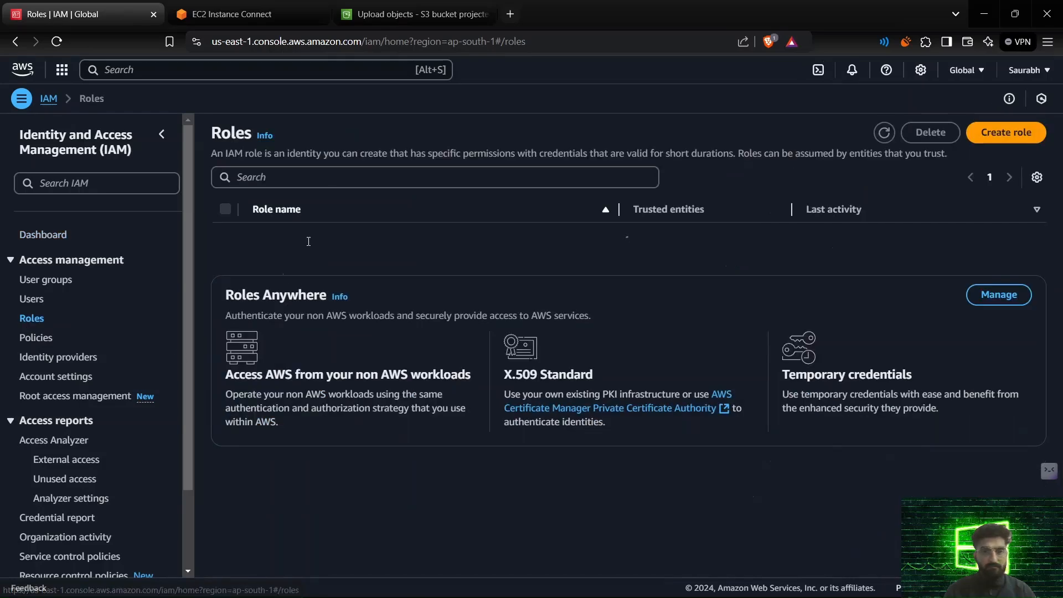
left_click(1007, 139)
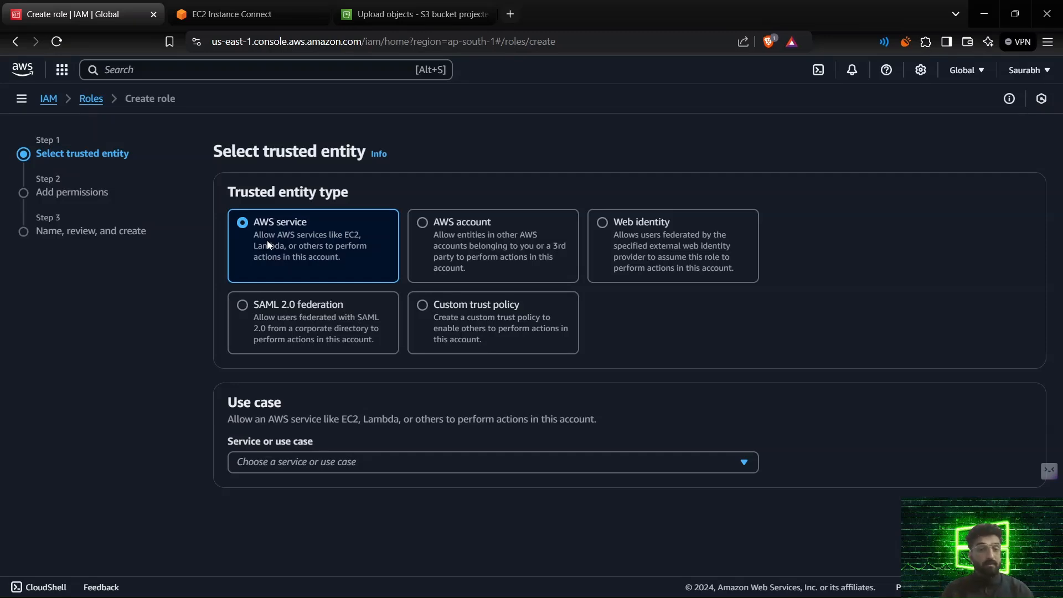
Choose EC2 as the role's trusted AWS service and use case, and continue to the permissions stage.
left_click(421, 462)
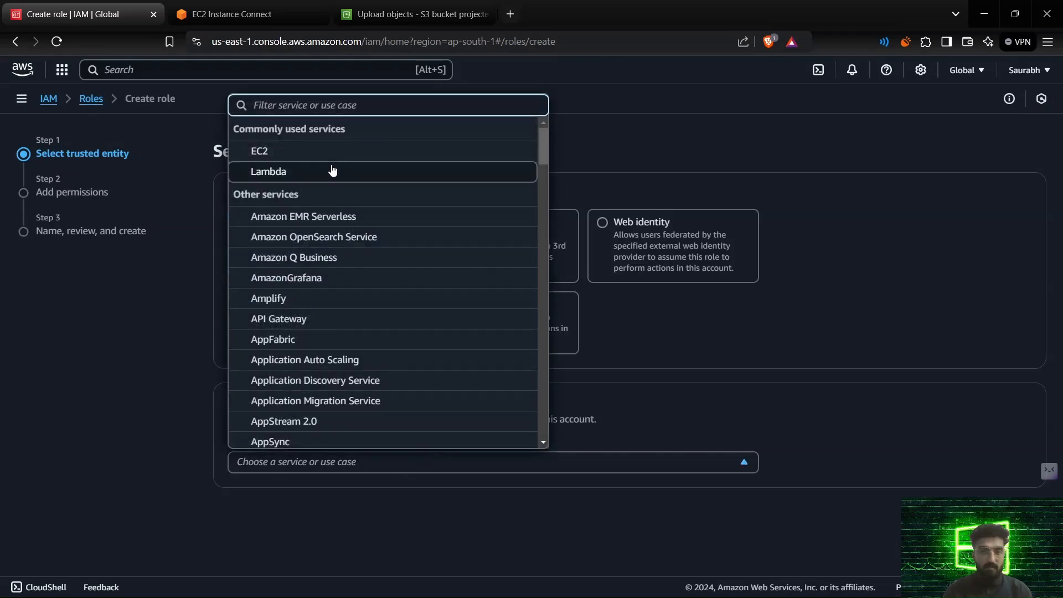
left_click(315, 149)
scroll(639, 414, "down", 5)
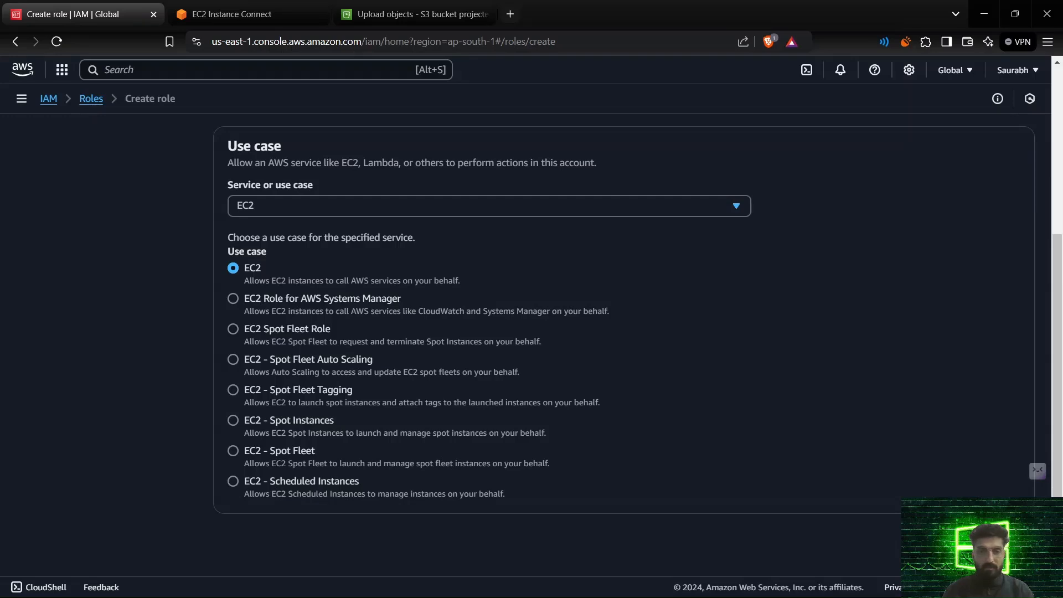
left_click(1014, 538)
Search the permission policies for s3, add AmazonS3ReadOnlyAccess to the role and continue to the naming stage.
scroll(777, 439, "down", 2)
left_click(393, 156)
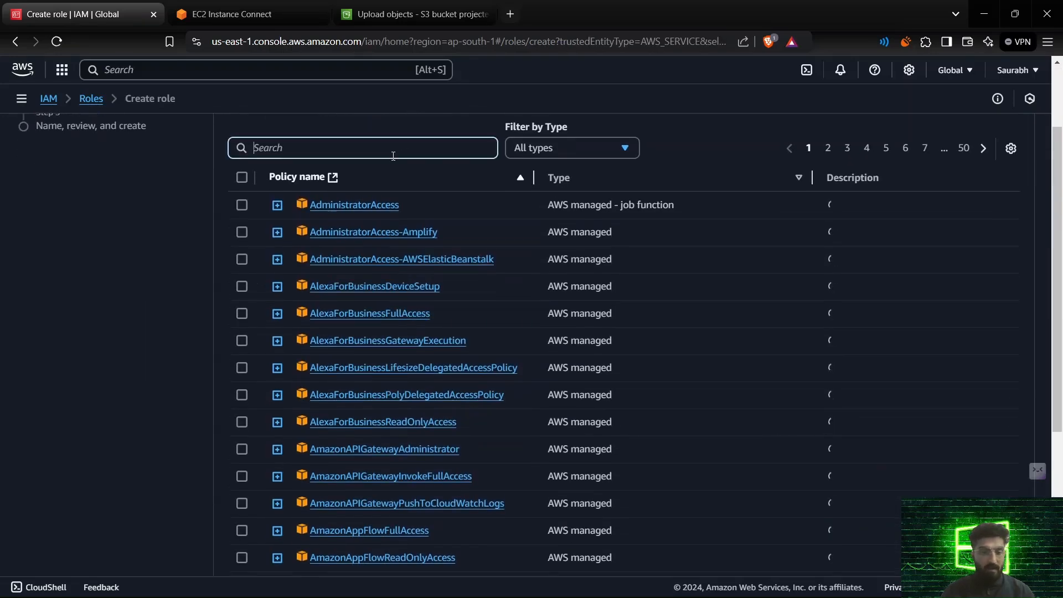
type("s3")
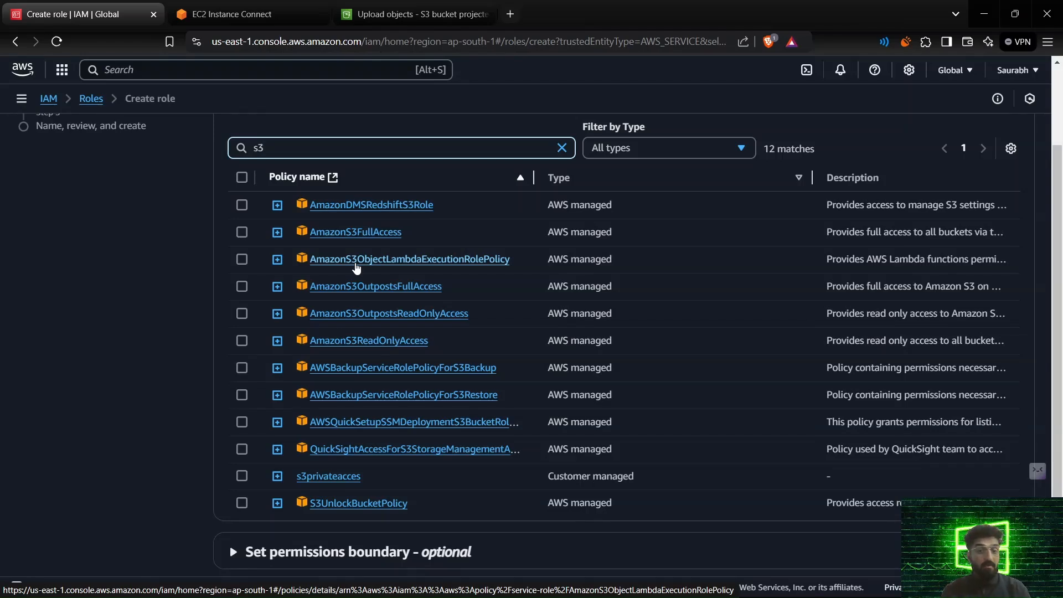
left_click(243, 339)
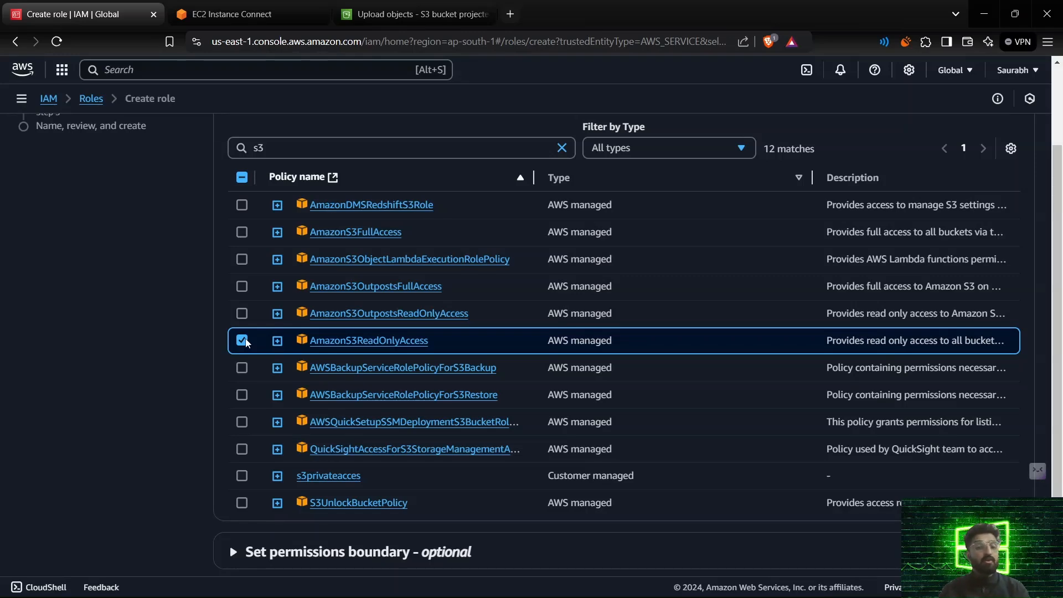
scroll(588, 446, "down", 1)
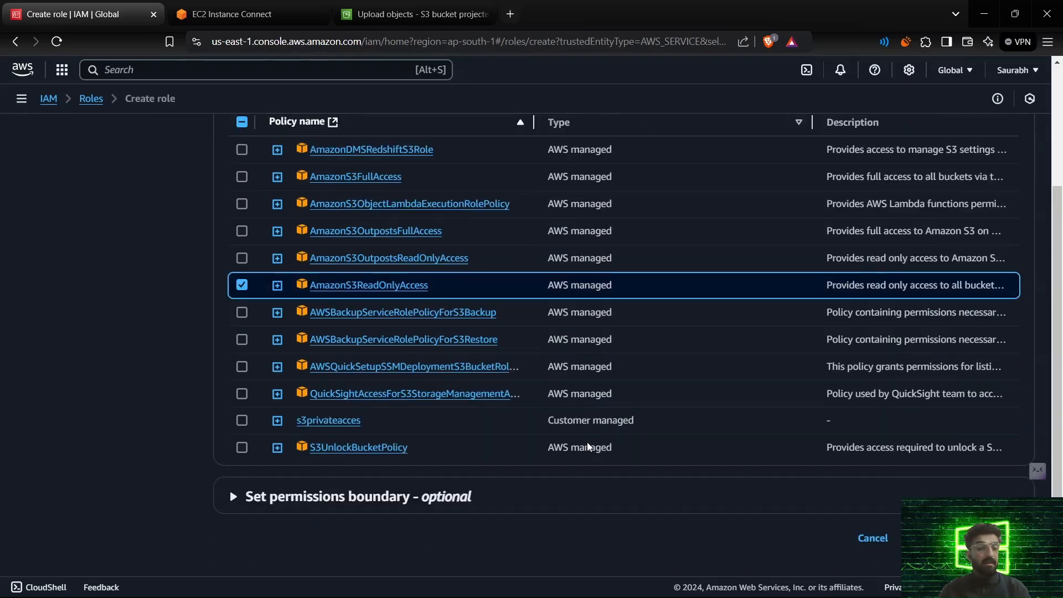
left_click(1010, 538)
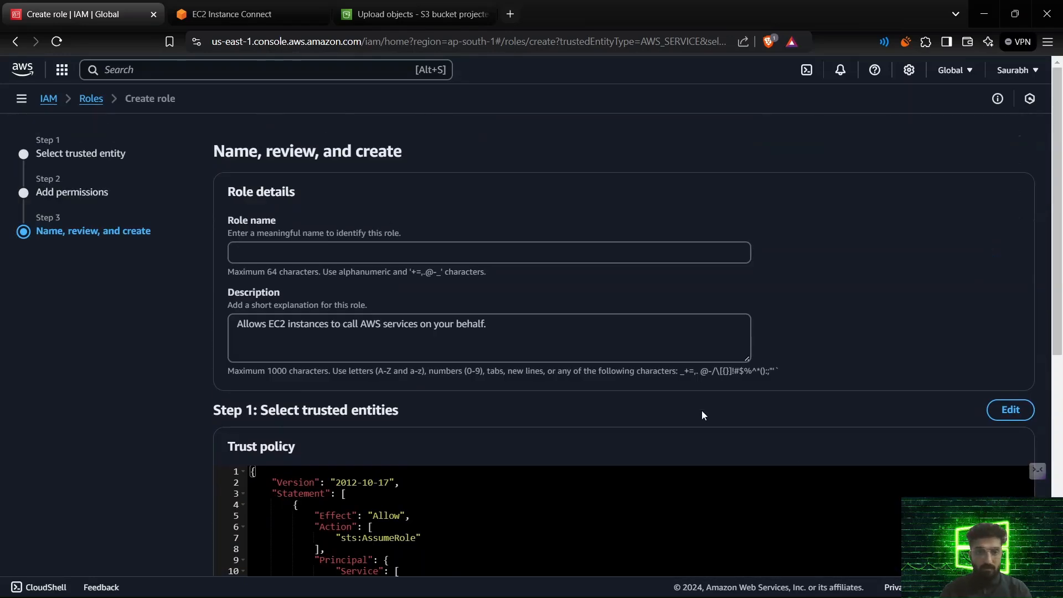
left_click(623, 256)
type("EC")
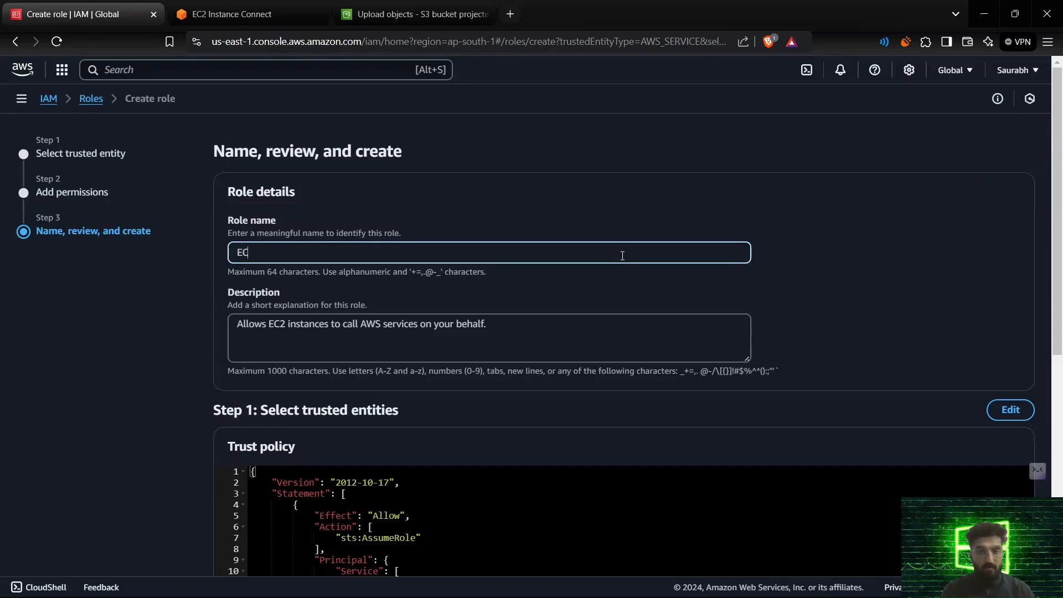
type("@")
type("sinatce")
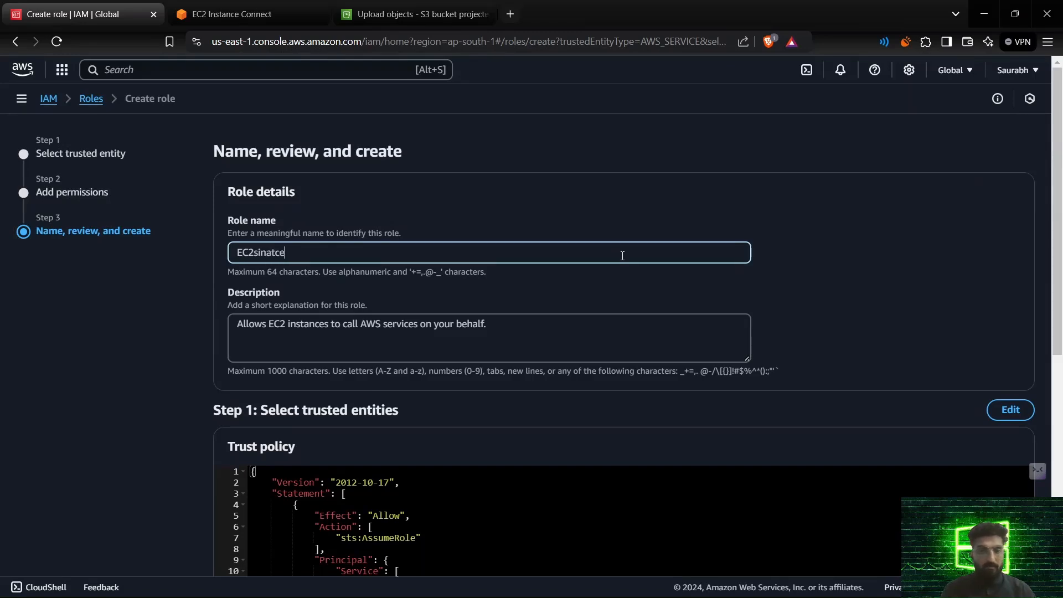
key("BackSpace")
key("BackSpace")
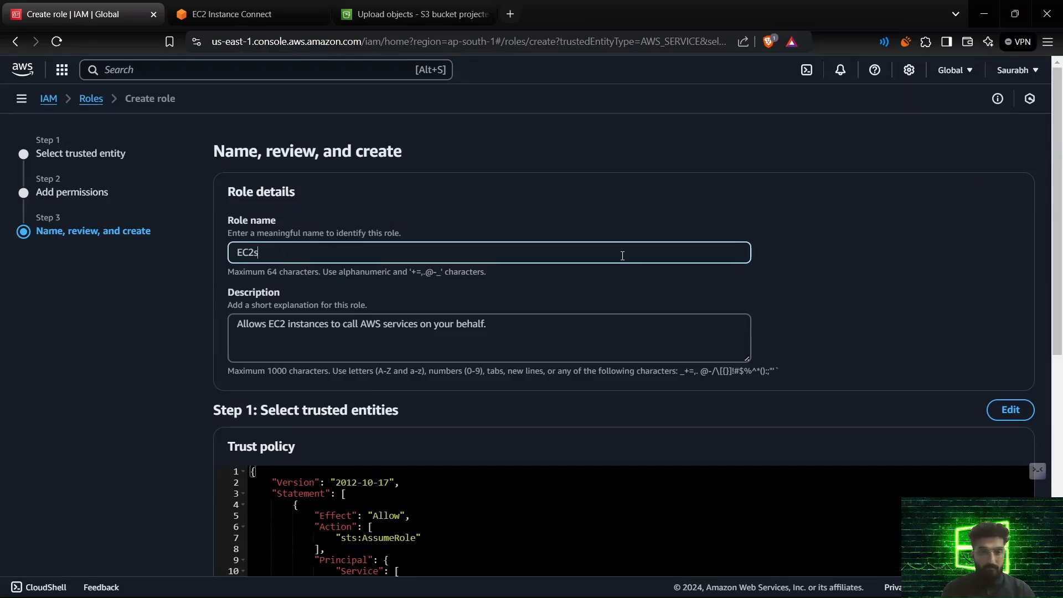
type("instance")
Name the role s3accesstoec2instance and create it.
type("s")
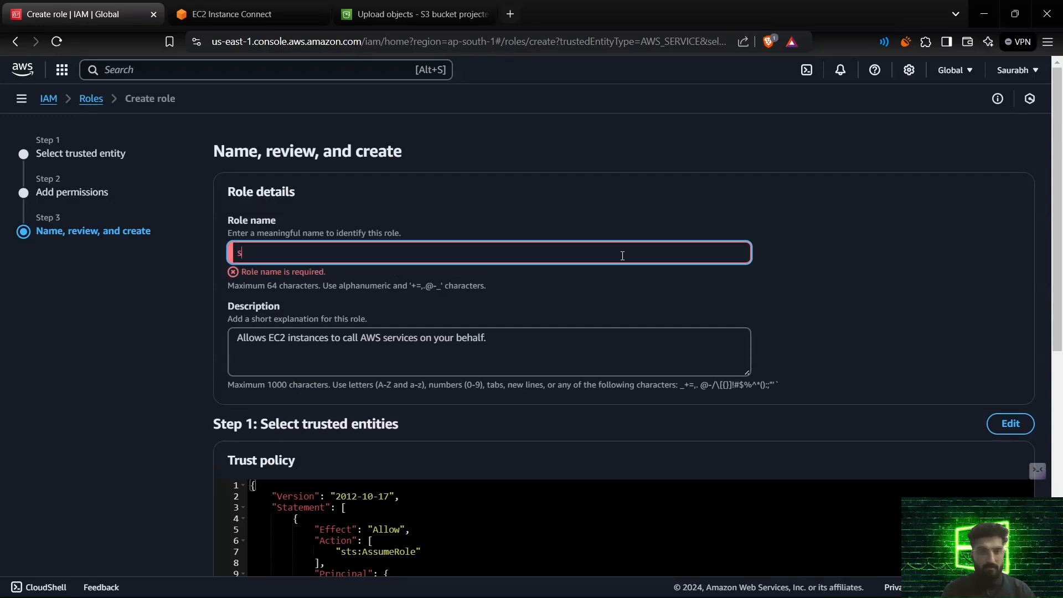
type("3accesstos3")
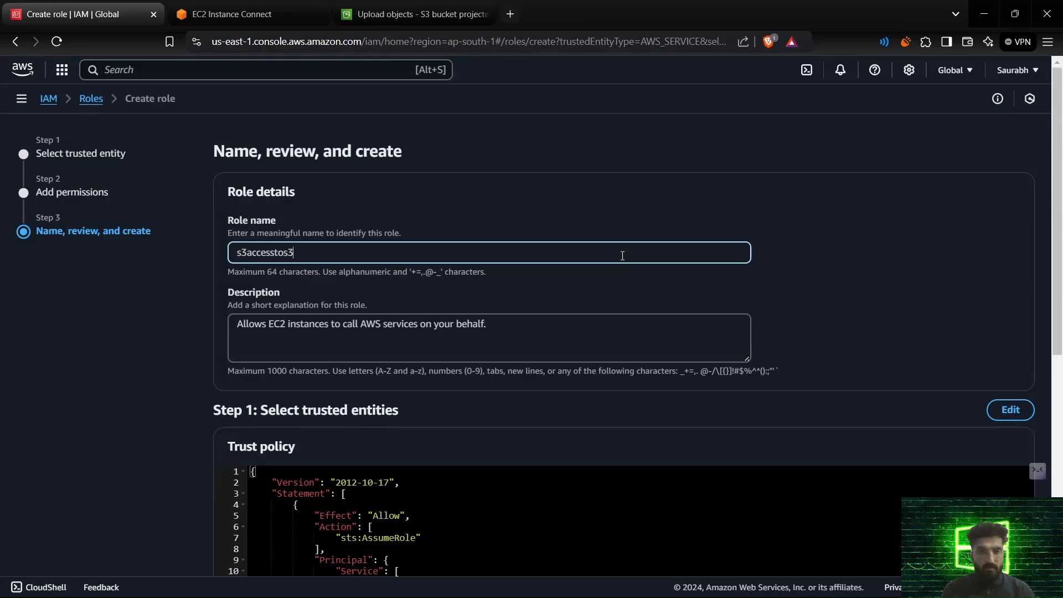
key("BackSpace")
key("BackSpace")
type("ec2instance")
scroll(840, 386, "down", 8)
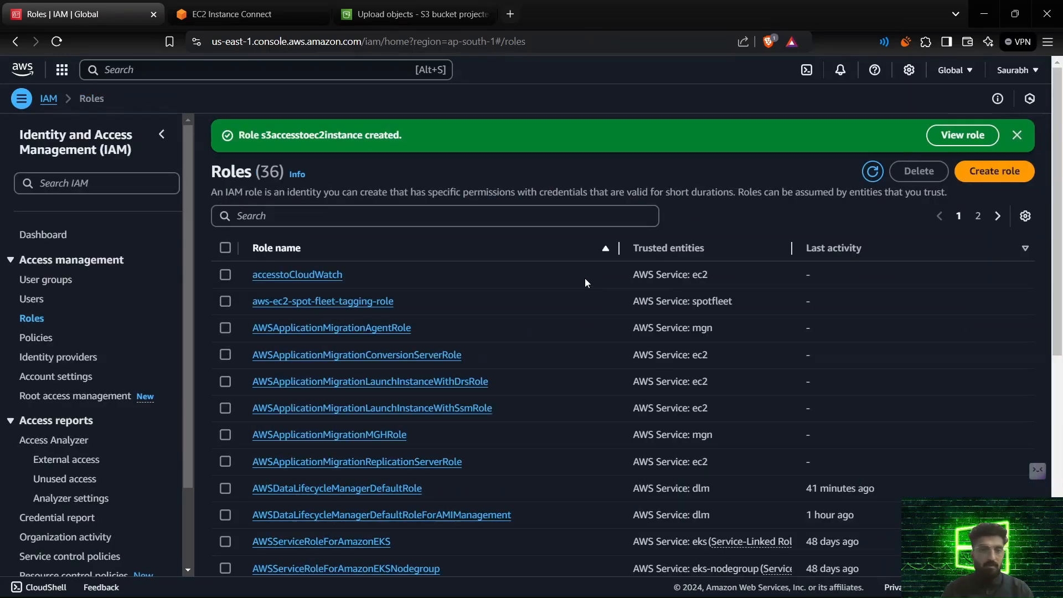
left_click(254, 21)
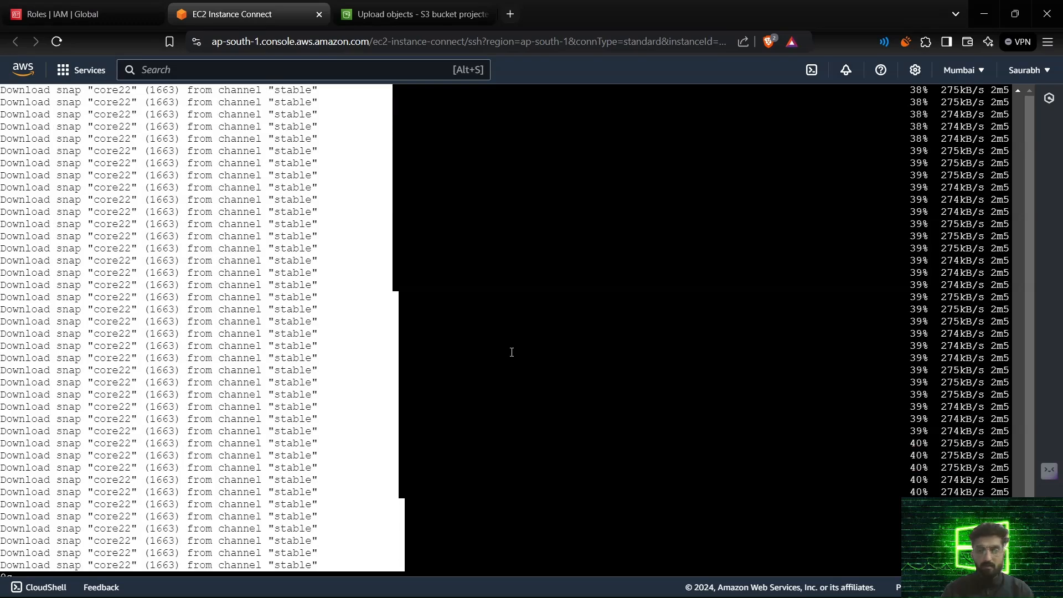
left_click(415, 14)
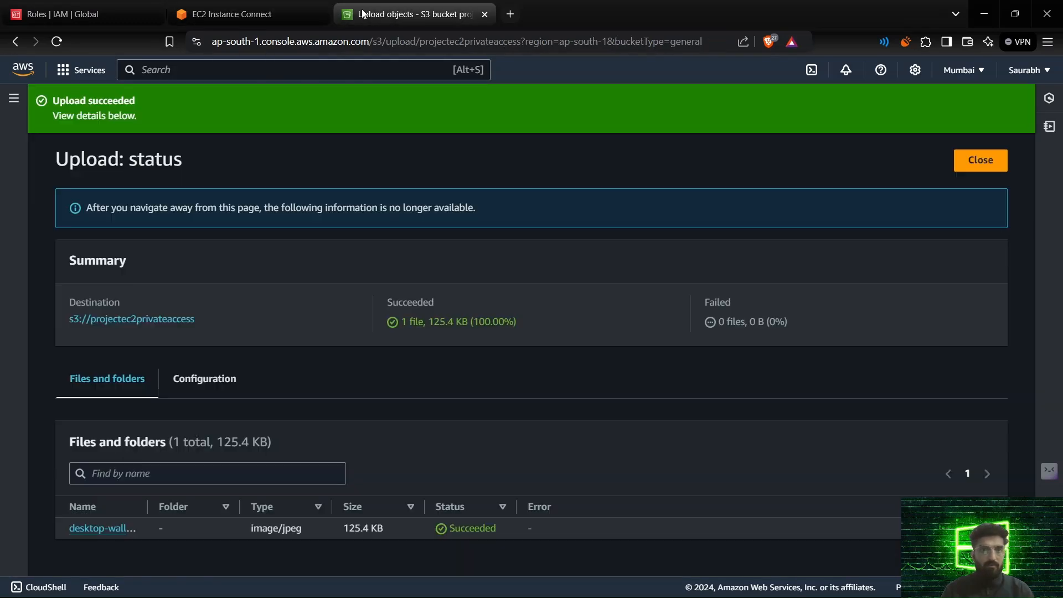
left_click(74, 2)
left_click(243, 13)
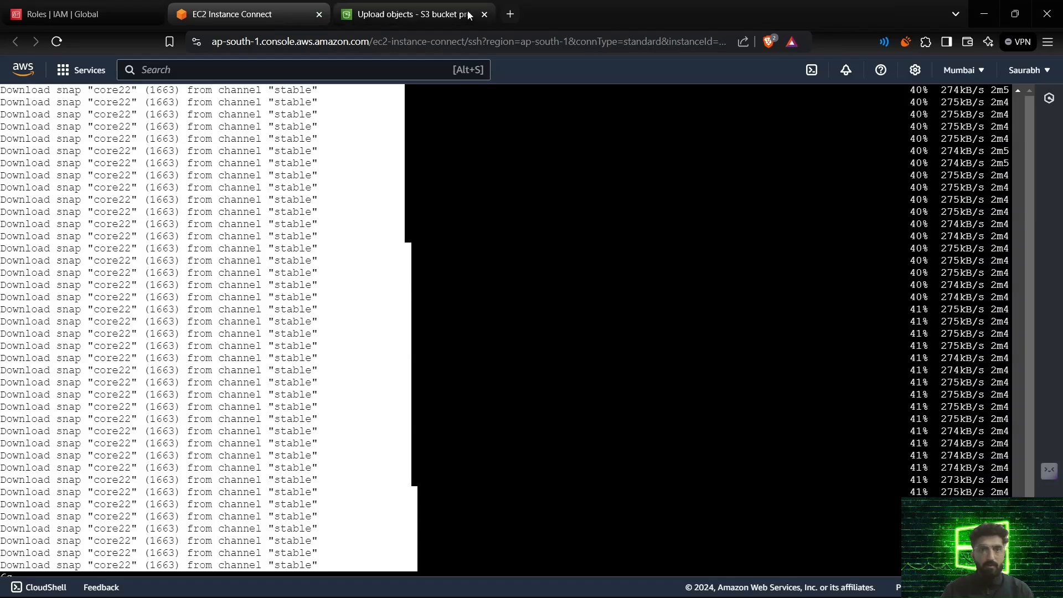
Leave the S3 upload status page through the console home and open the list of running EC2 instances.
left_click(468, 15)
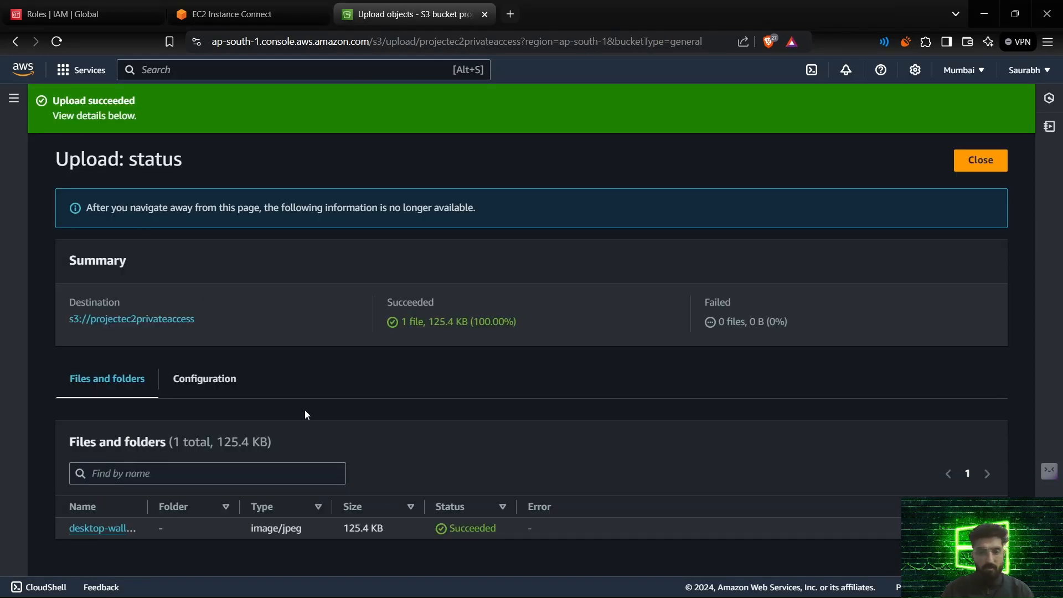
left_click(23, 69)
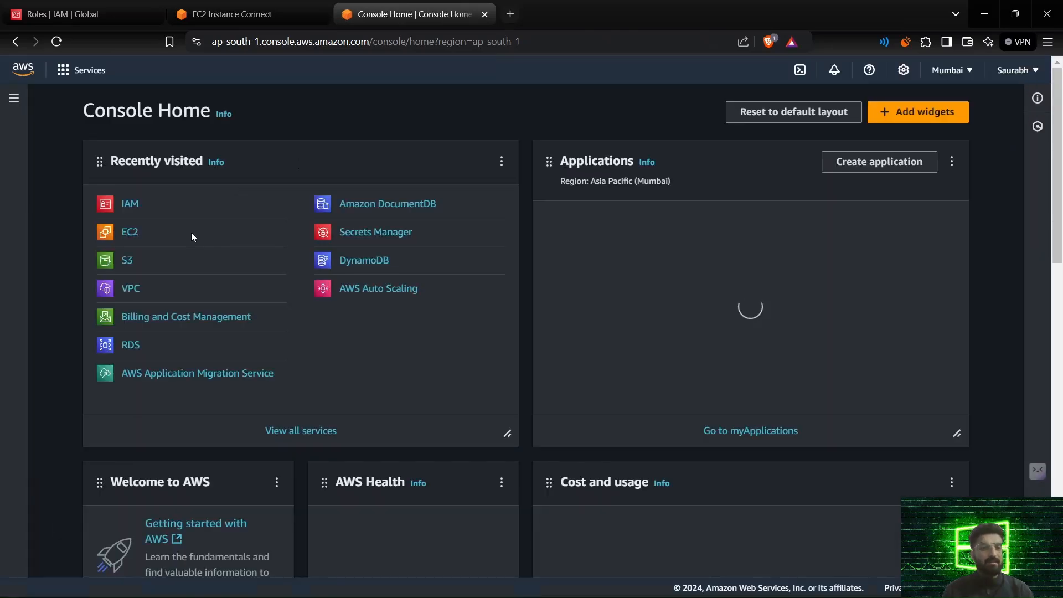
left_click(131, 236)
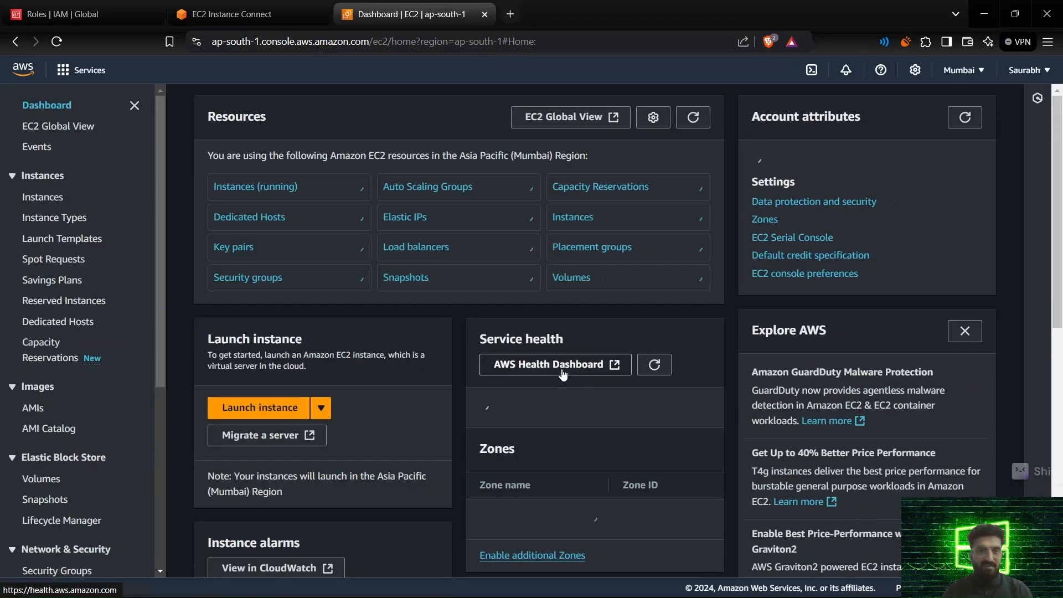
left_click(268, 188)
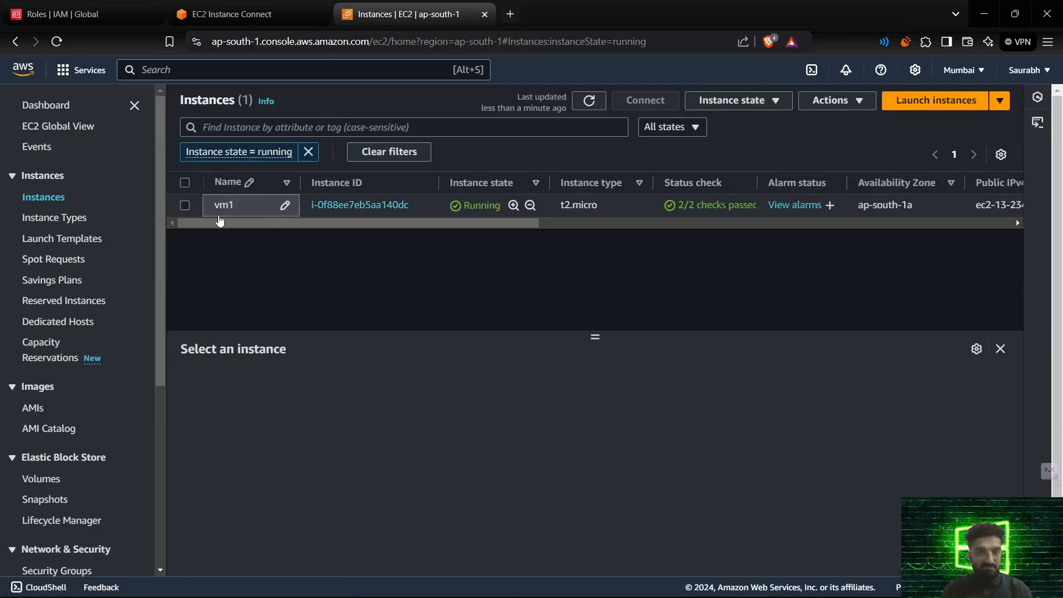
Attach the s3accesstoec2instance IAM role to the vm1 instance and return to its terminal session.
left_click(185, 206)
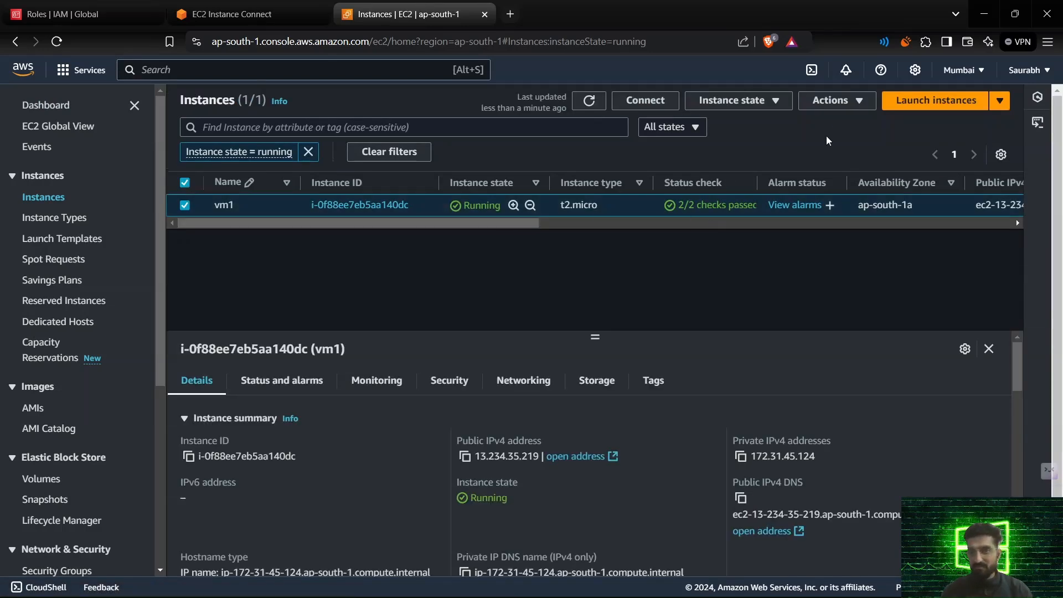
left_click(844, 109)
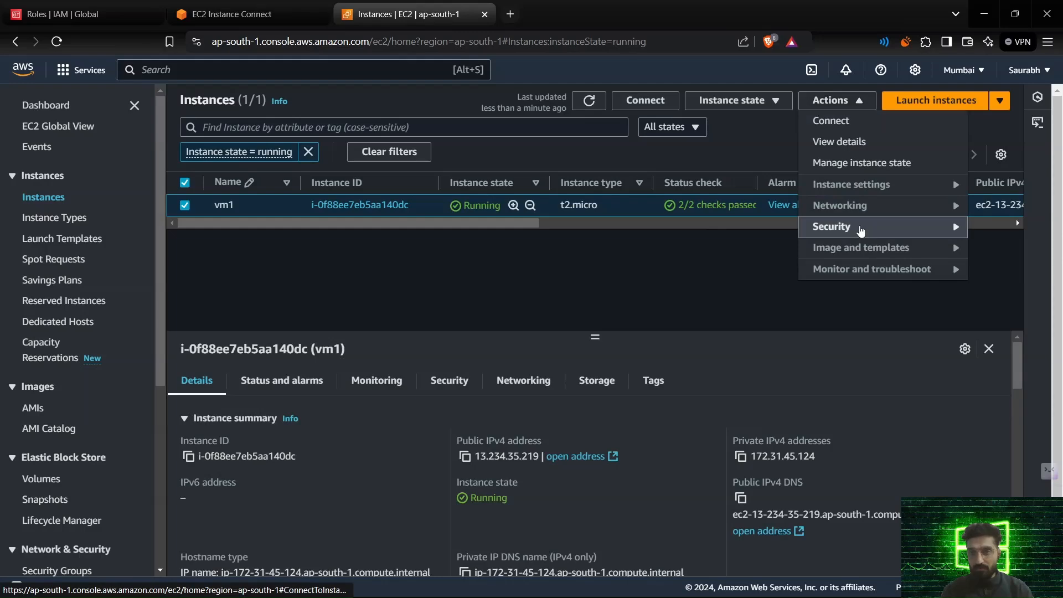
mouse_move(857, 235)
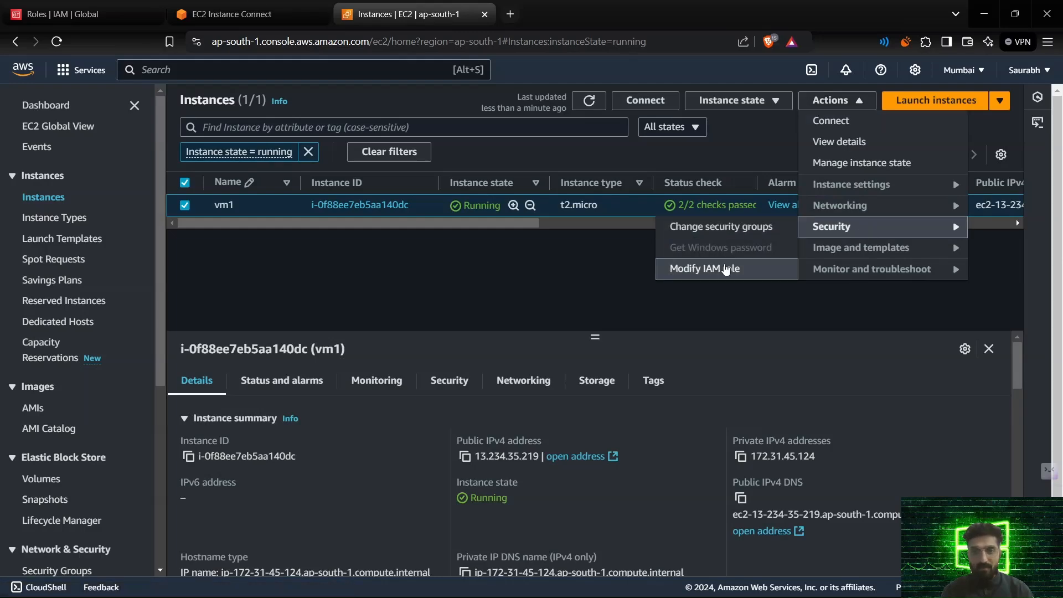
left_click(722, 268)
left_click(298, 290)
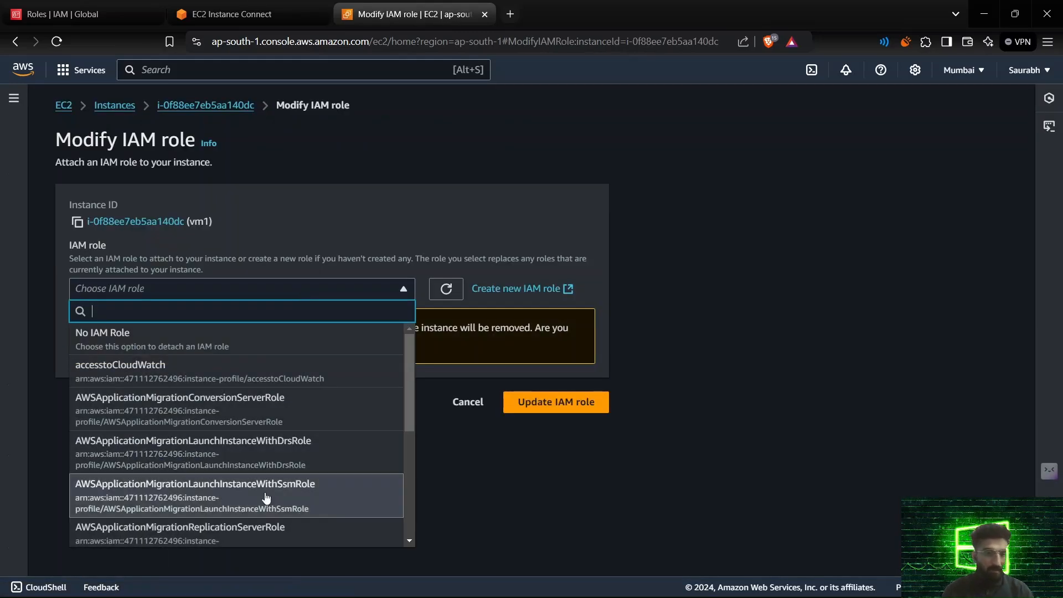
scroll(265, 499, "down", 5)
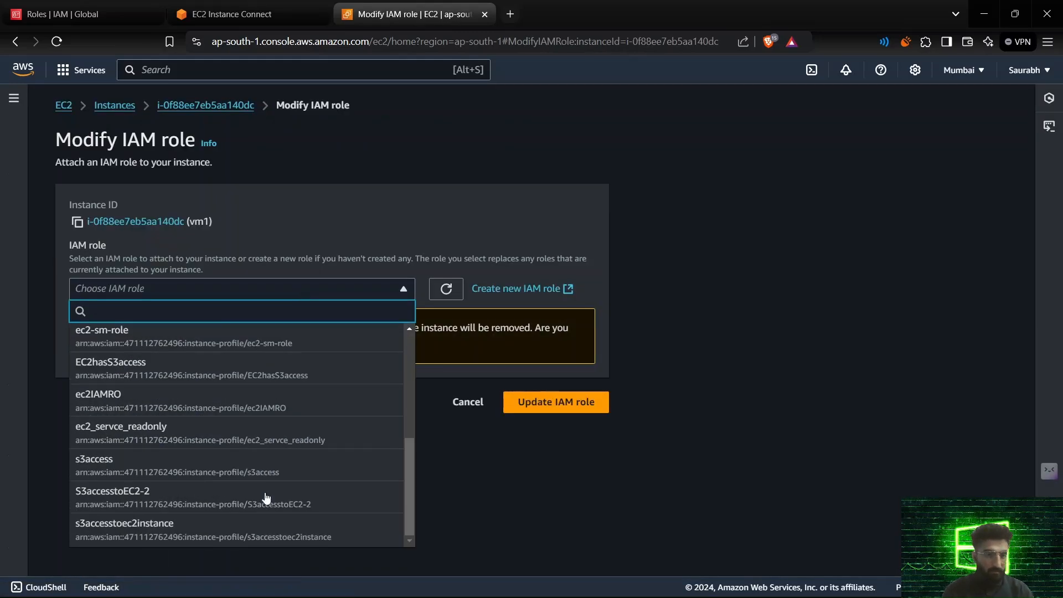
left_click(150, 533)
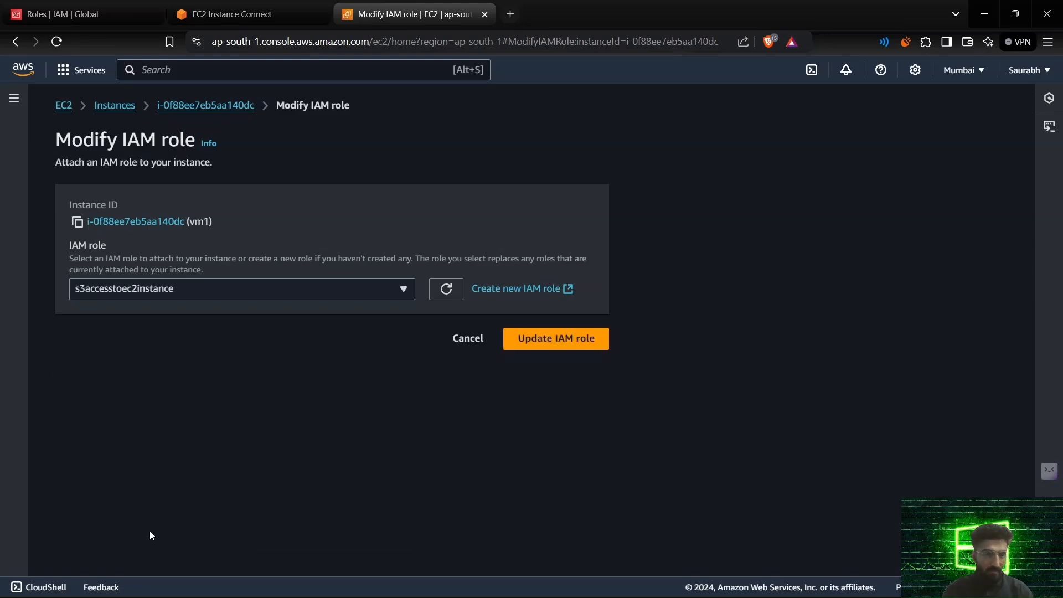
left_click(571, 338)
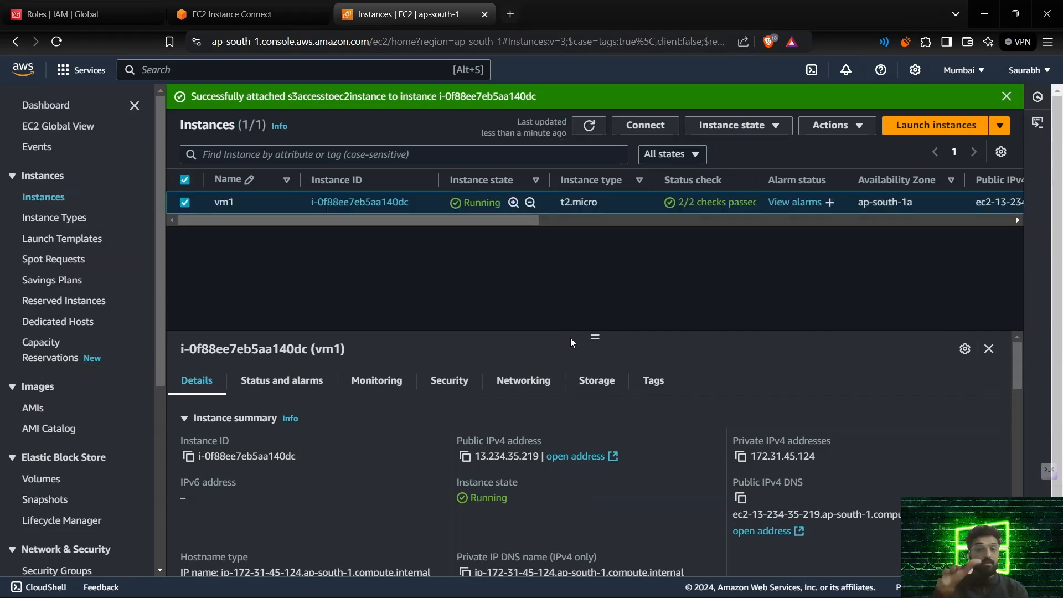
left_click(252, 16)
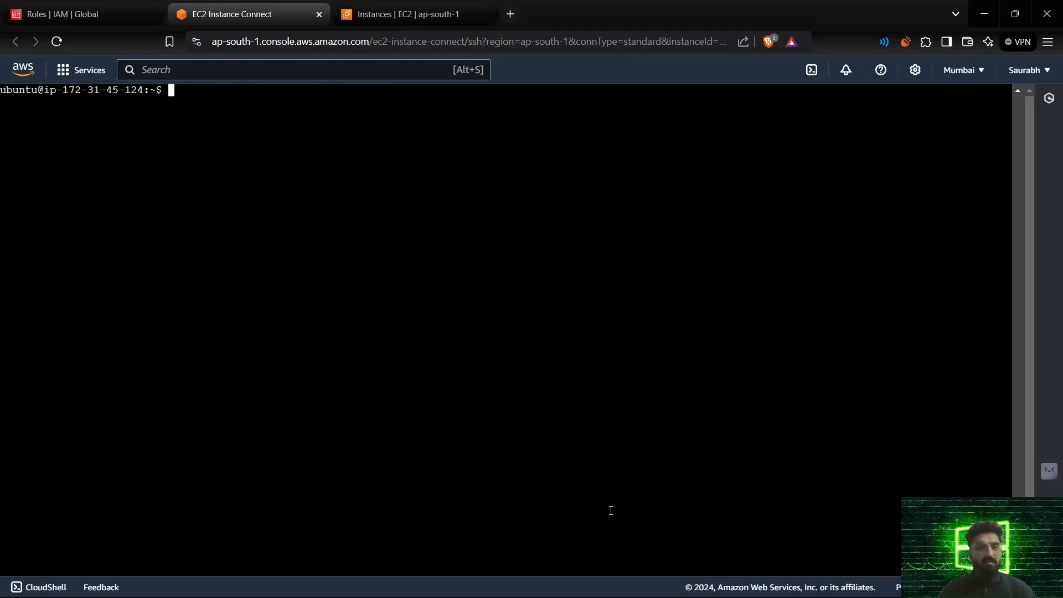
List the account's S3 buckets from the instance terminal with the command aws s3 ls.
type("aws s")
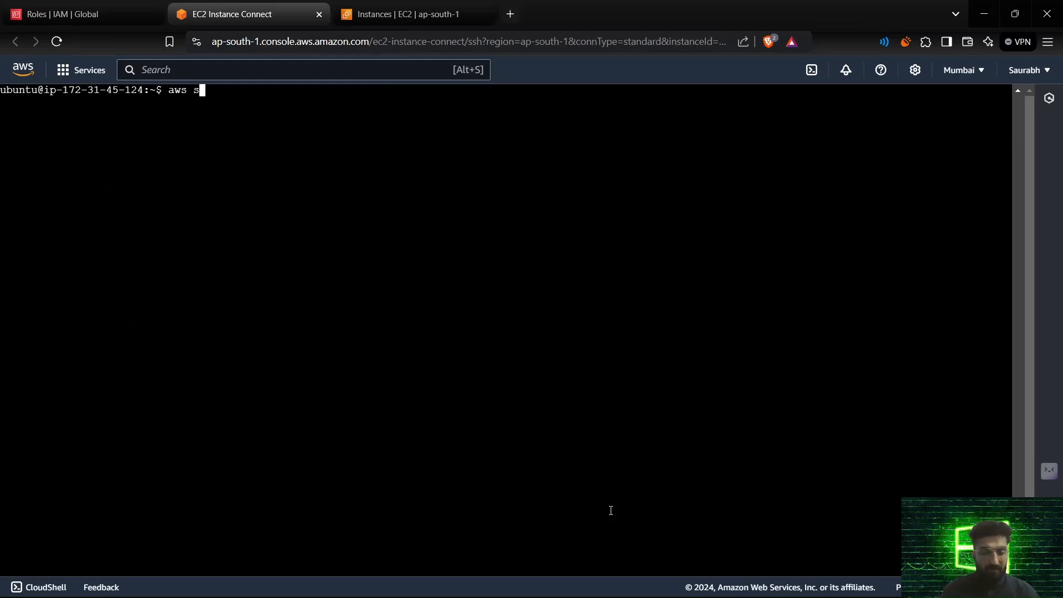
type("3 ls")
key("Return")
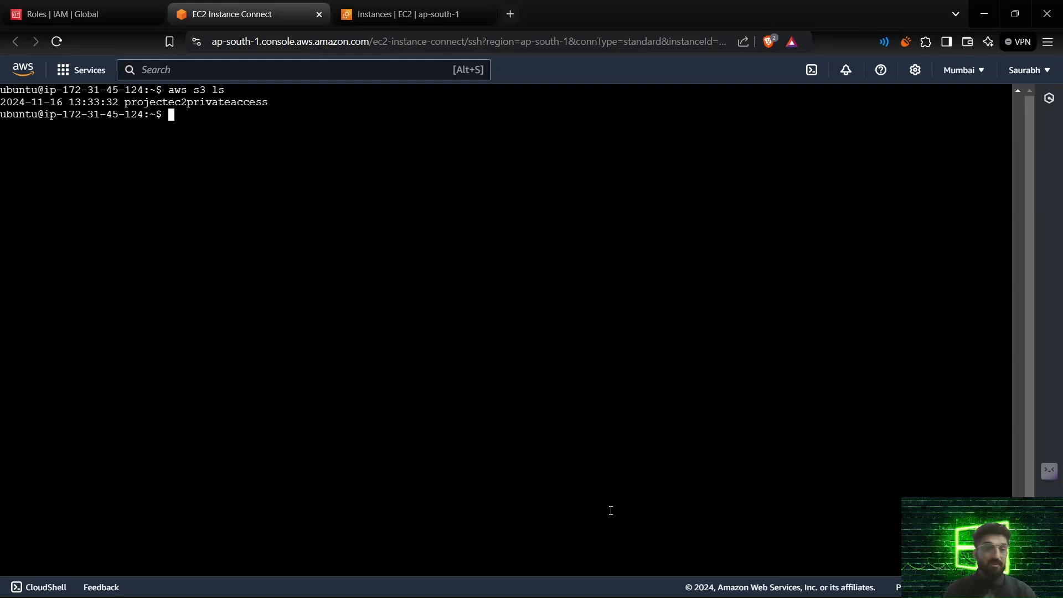
double_click(239, 104)
left_click(268, 159)
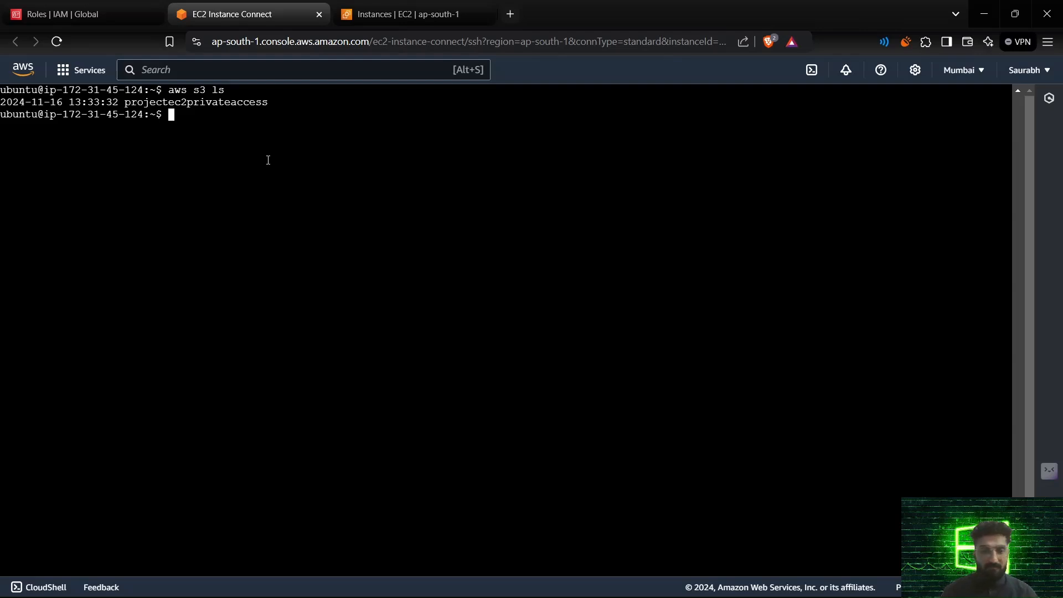
List the bucket's contents from the terminal with aws s3 ls s3://projectec2privateaccess, reusing the bucket name from the previous output.
key("Up")
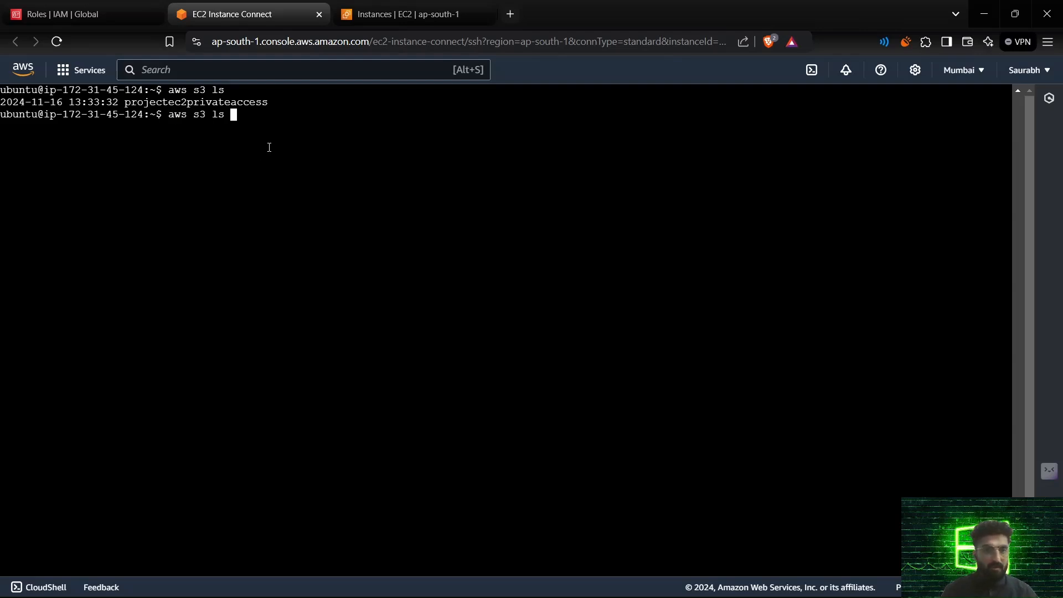
type("s3://")
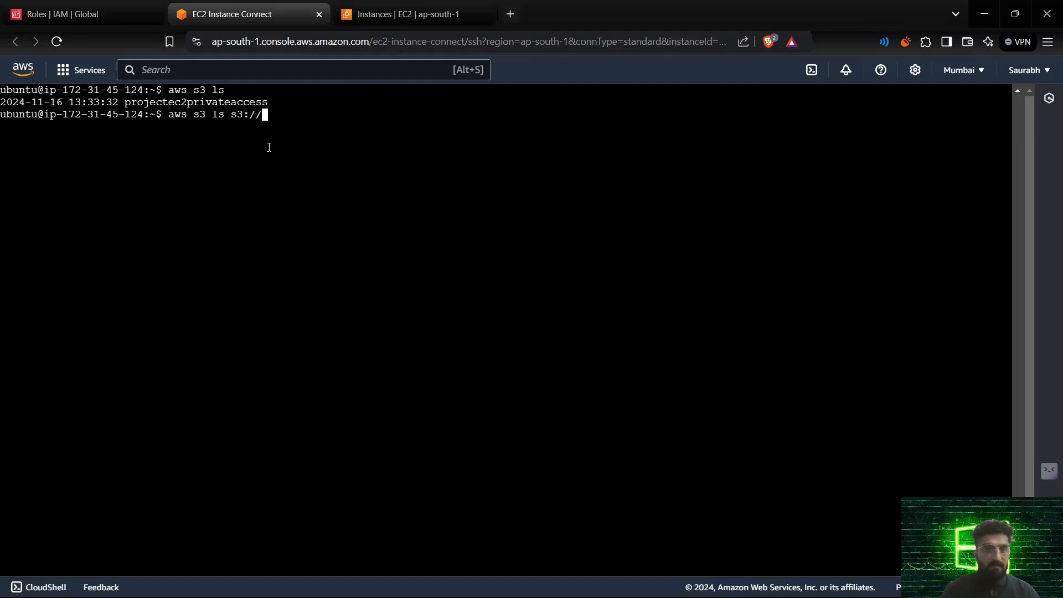
double_click(258, 101)
right_click(256, 102)
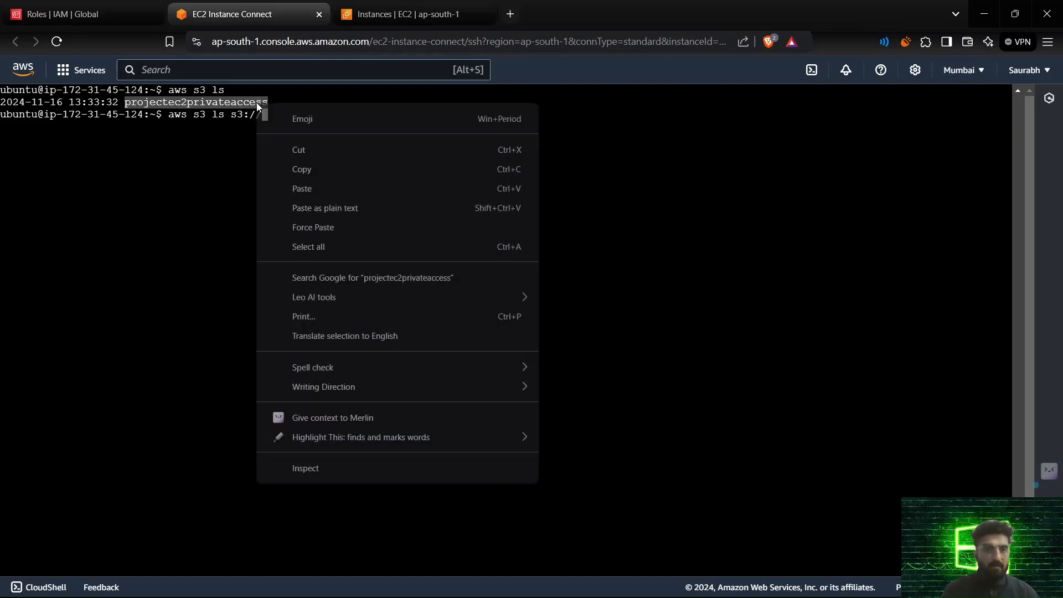
left_click(316, 164)
right_click(294, 131)
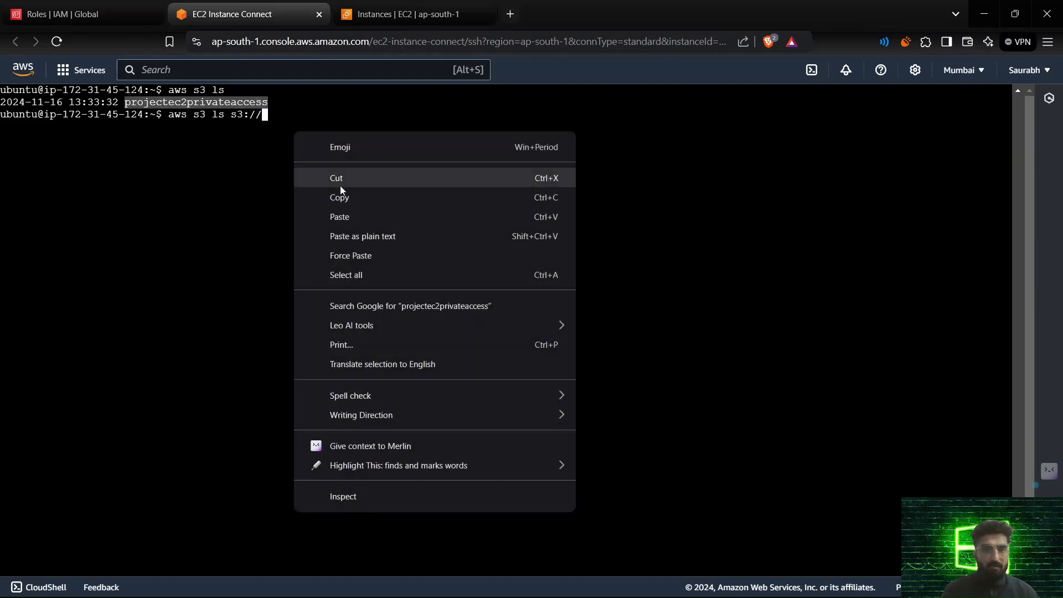
left_click(338, 214)
key("Return")
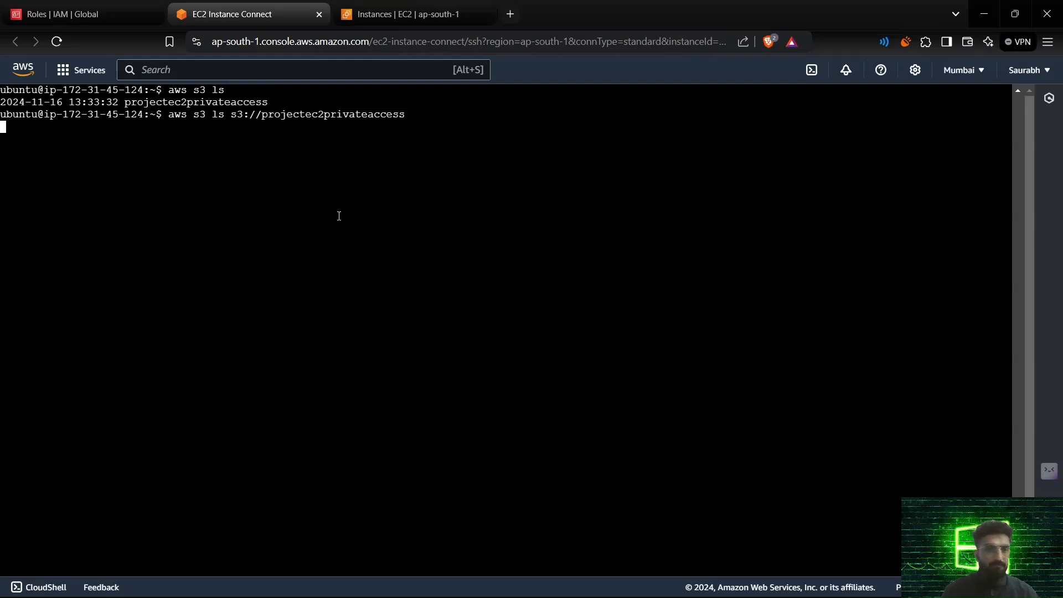
Open the projectec2privateaccess bucket in the S3 console to compare its objects with the terminal listing, and return to the terminal session.
left_click(401, 21)
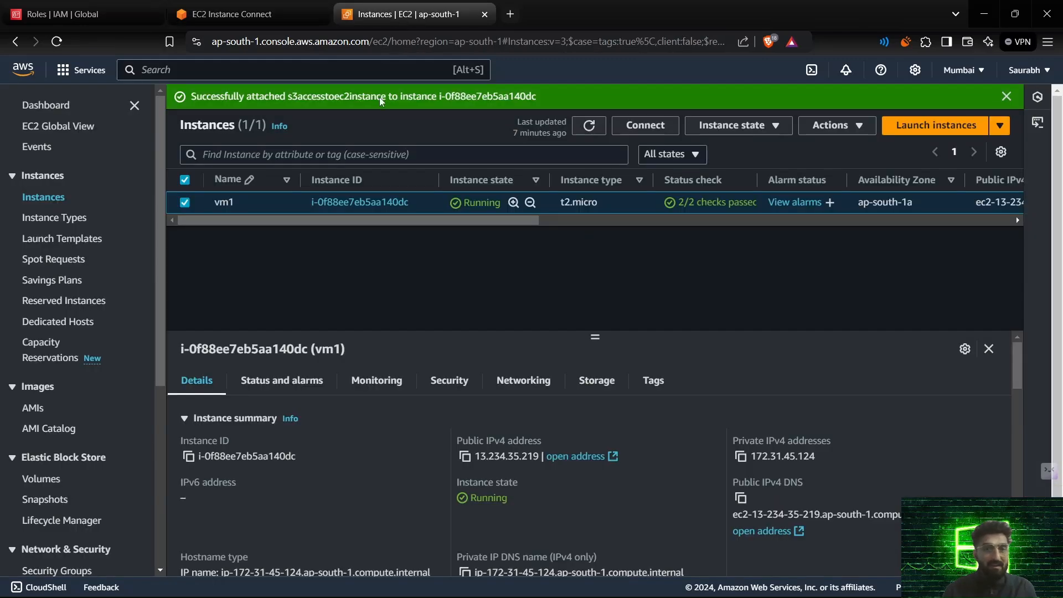
left_click(221, 70)
type("s3")
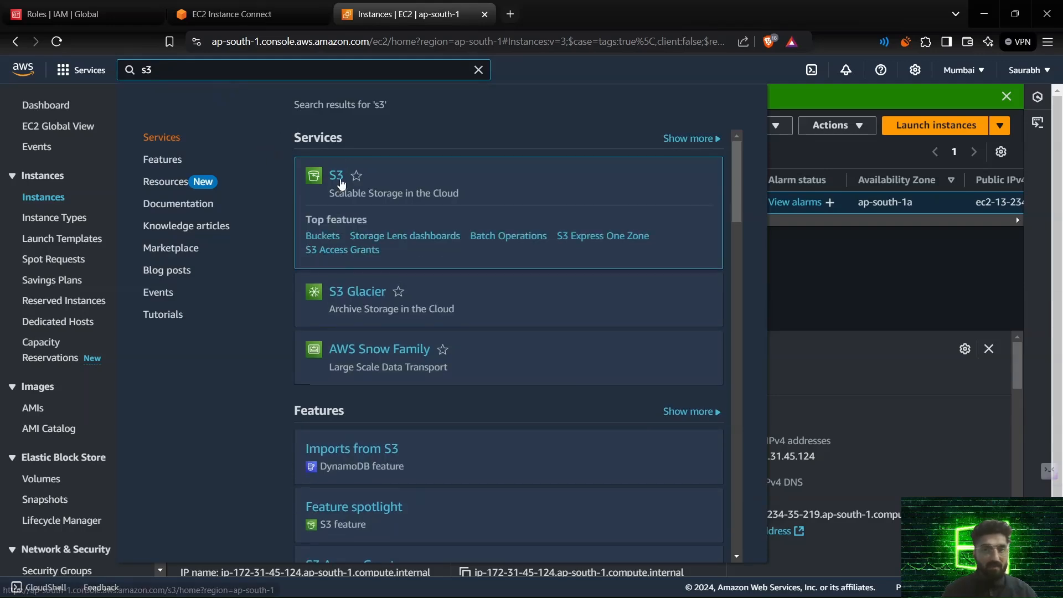
left_click(338, 177)
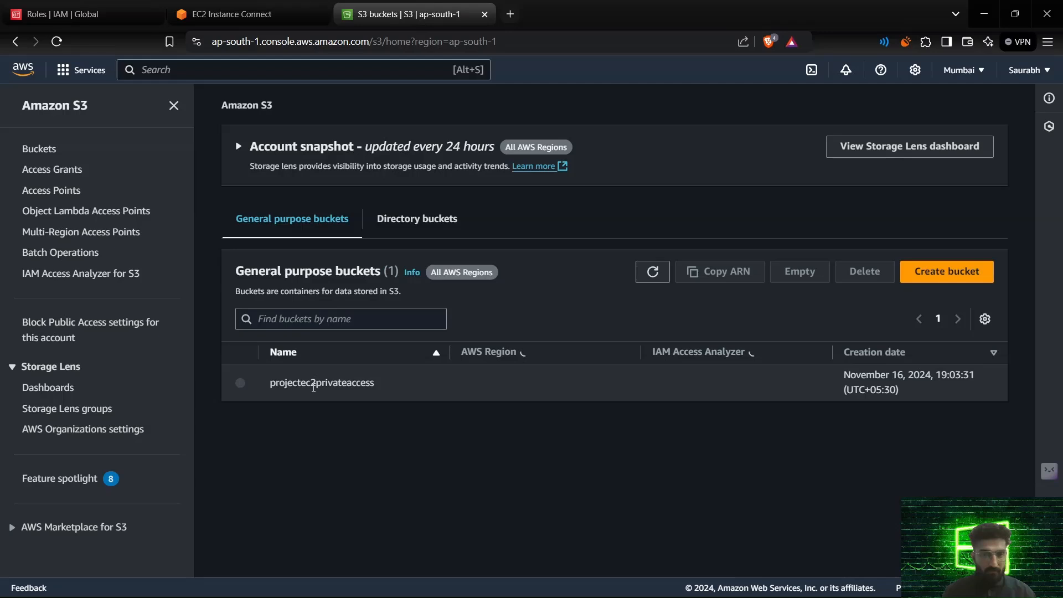
left_click(333, 384)
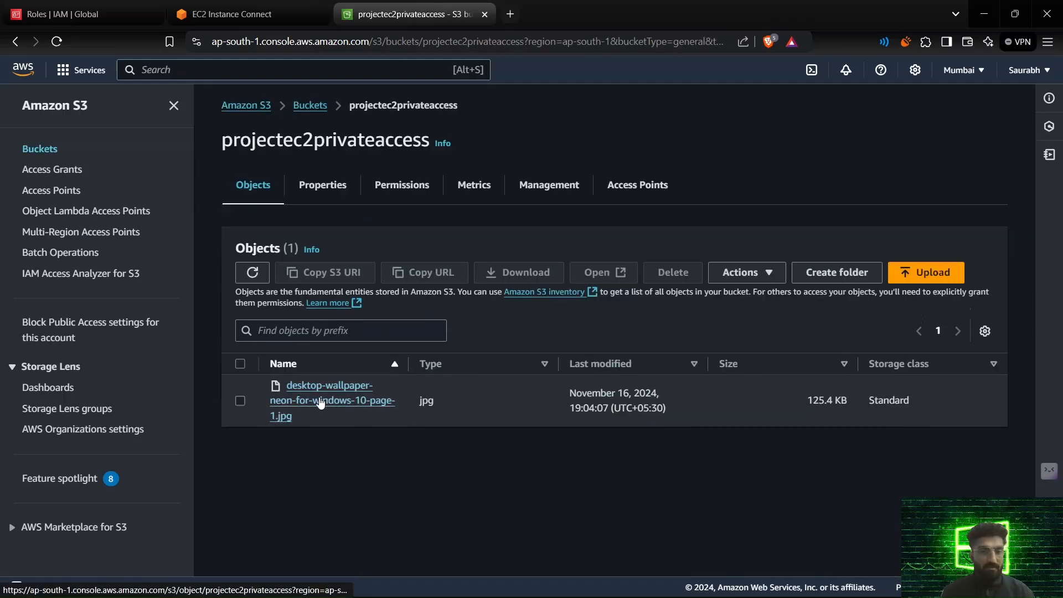
left_click(271, 13)
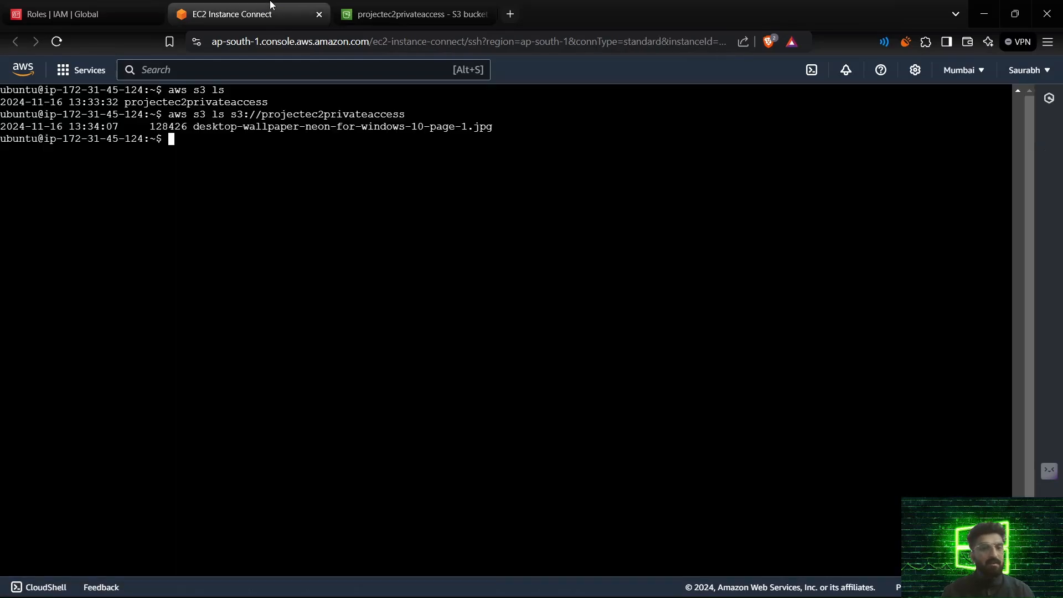